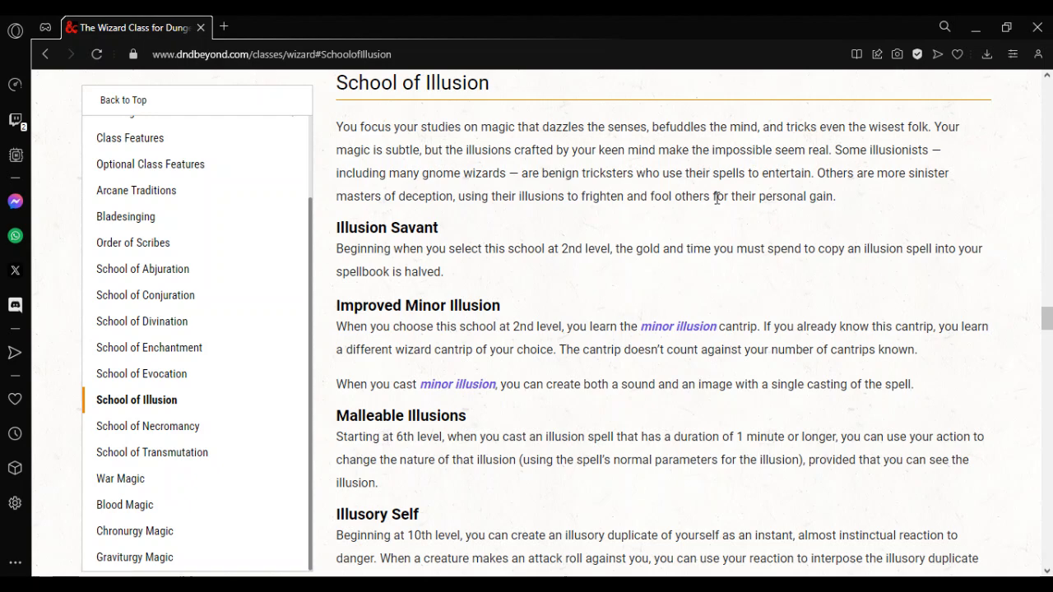
Open the homebrew subclass creation page in a new browser tab and switch to it.
drag(1047, 320, 1045, 83)
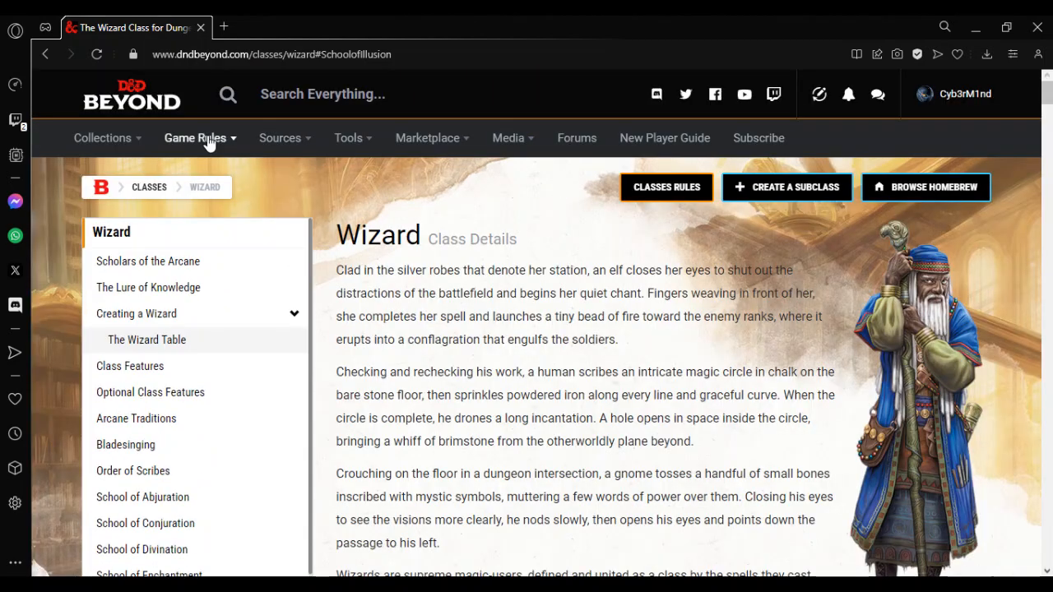
mouse_move(207, 141)
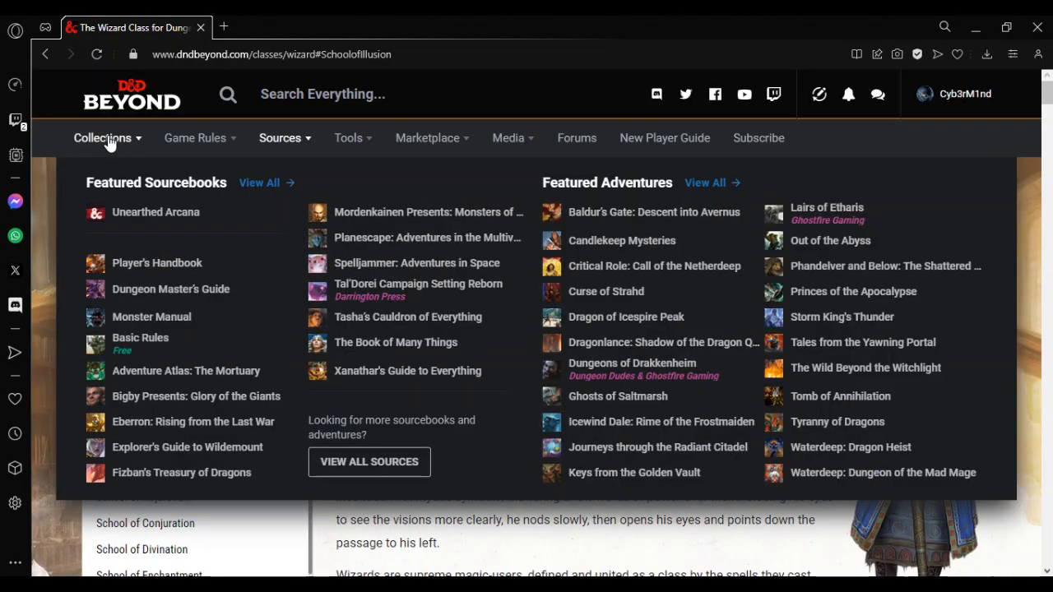
mouse_move(104, 140)
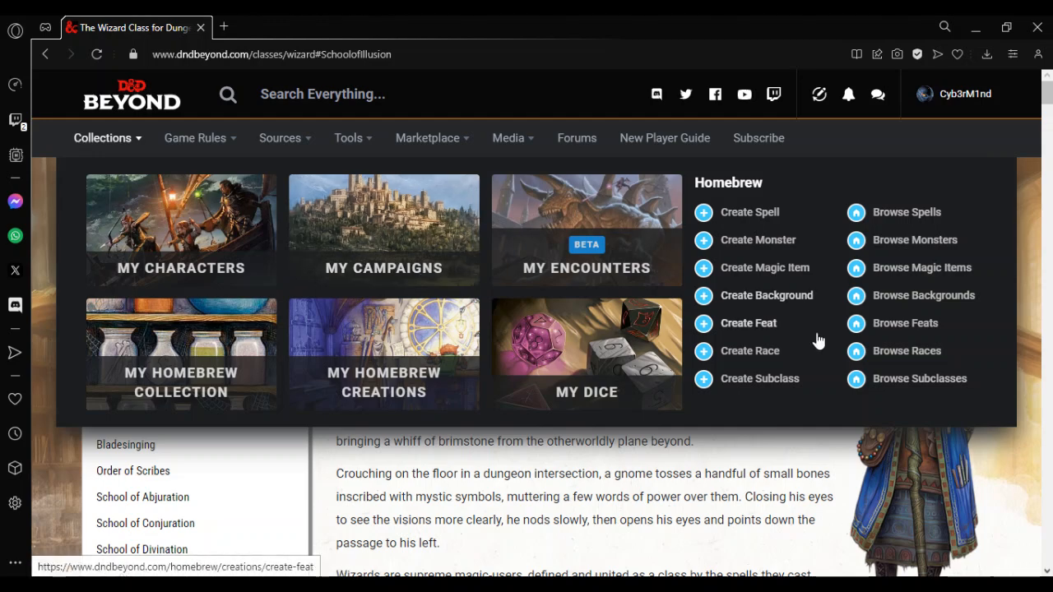
right_click(769, 386)
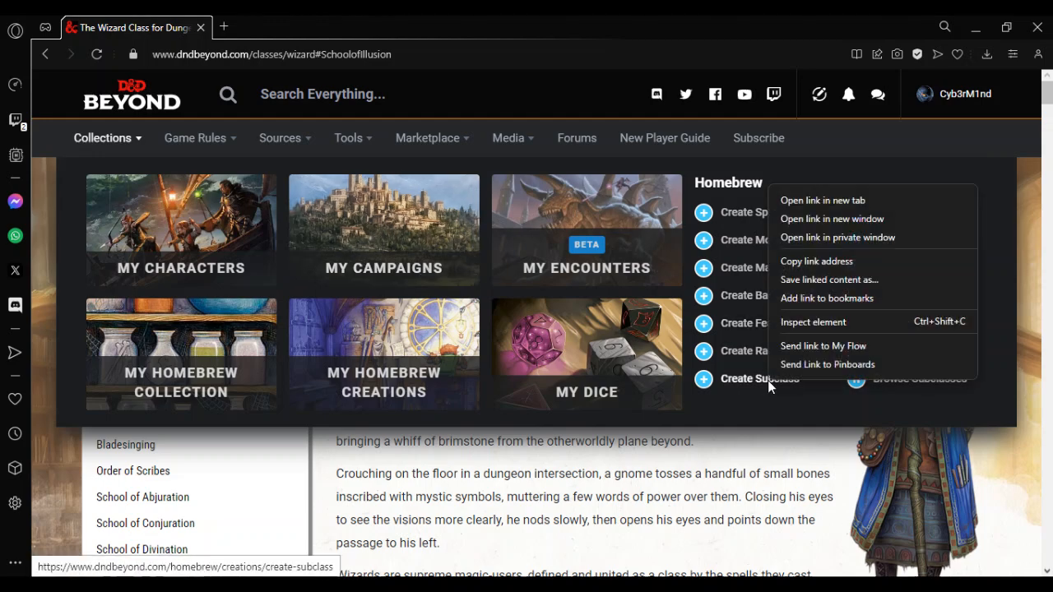
click(823, 200)
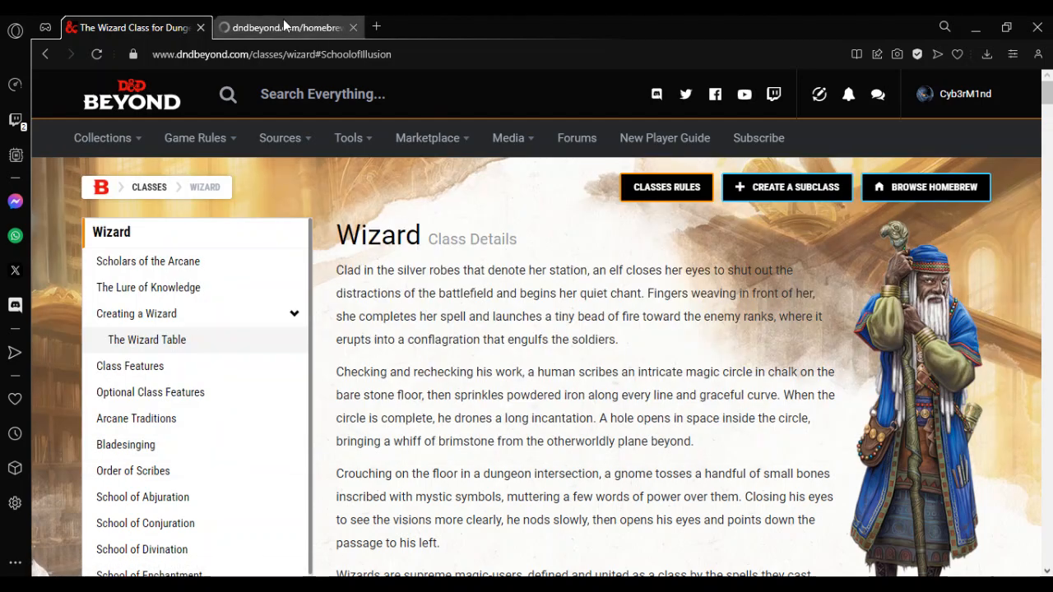
key(ctrl+Tab)
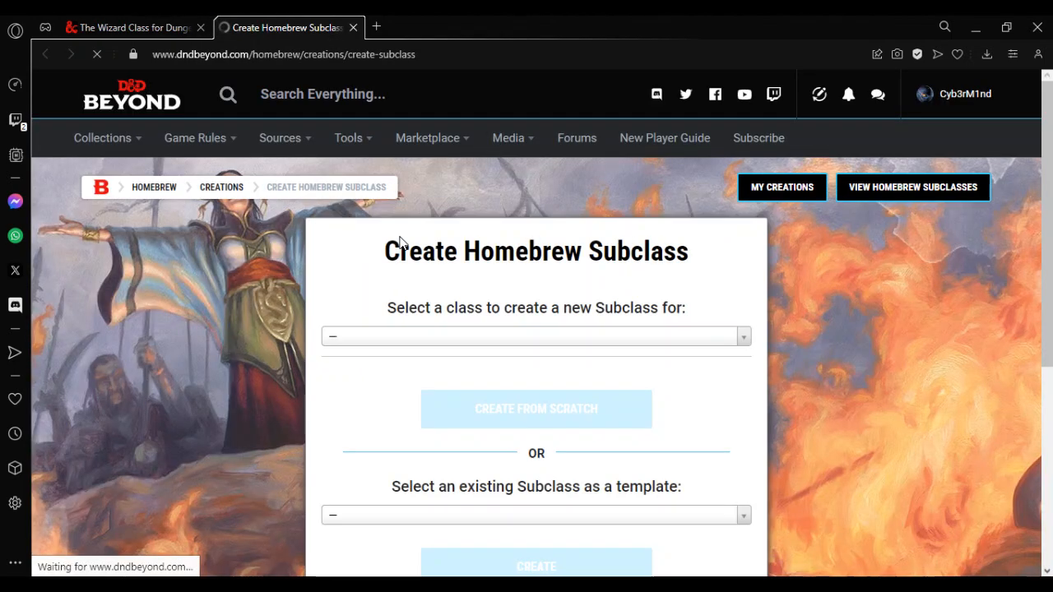
Go back to the Wizard class page and show its School of Illusion section.
click(160, 27)
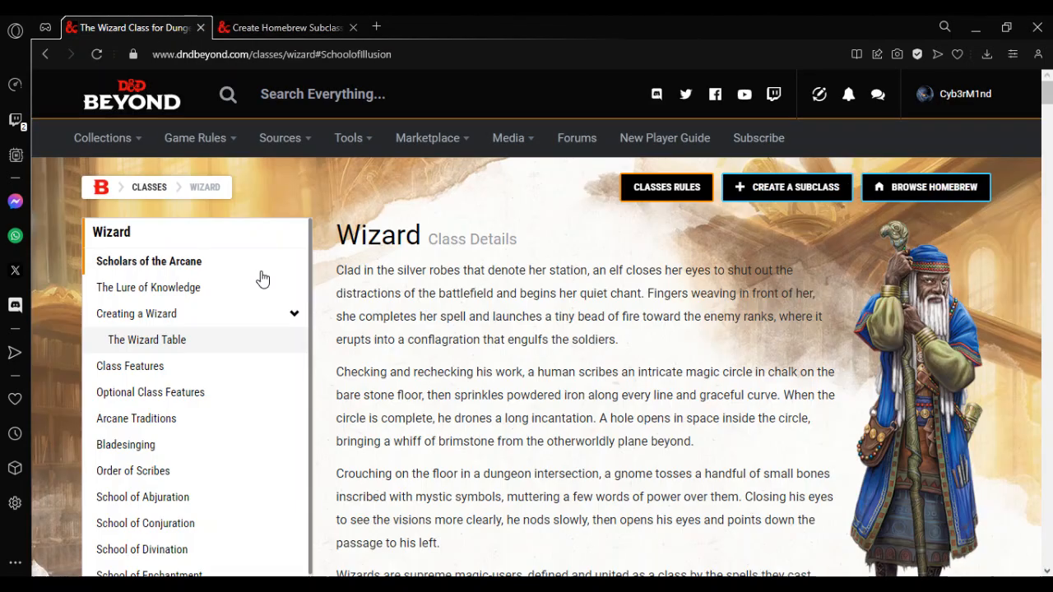
scroll(312, 292, down, 2)
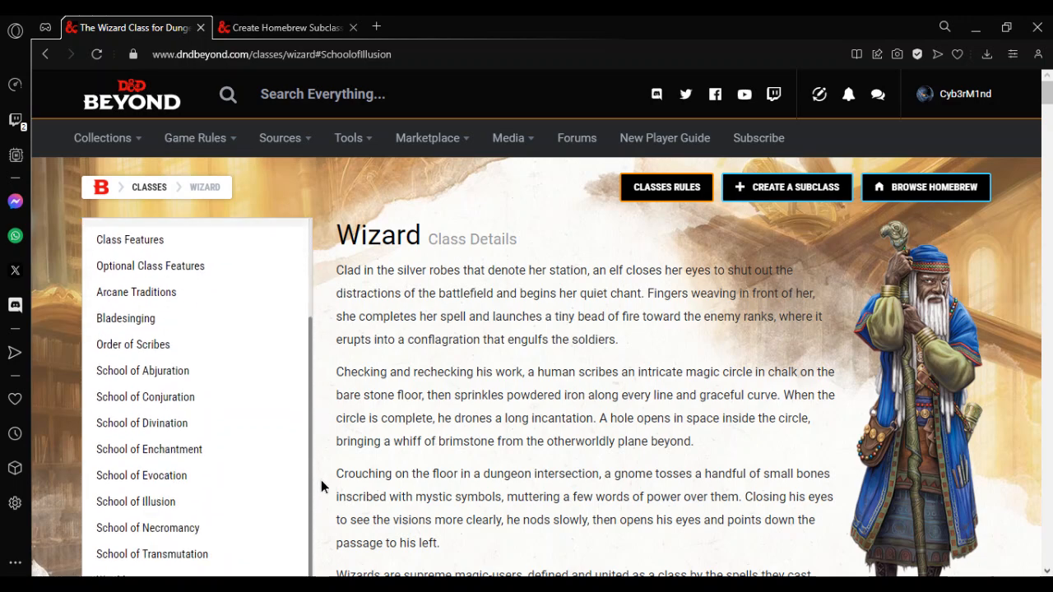
click(171, 501)
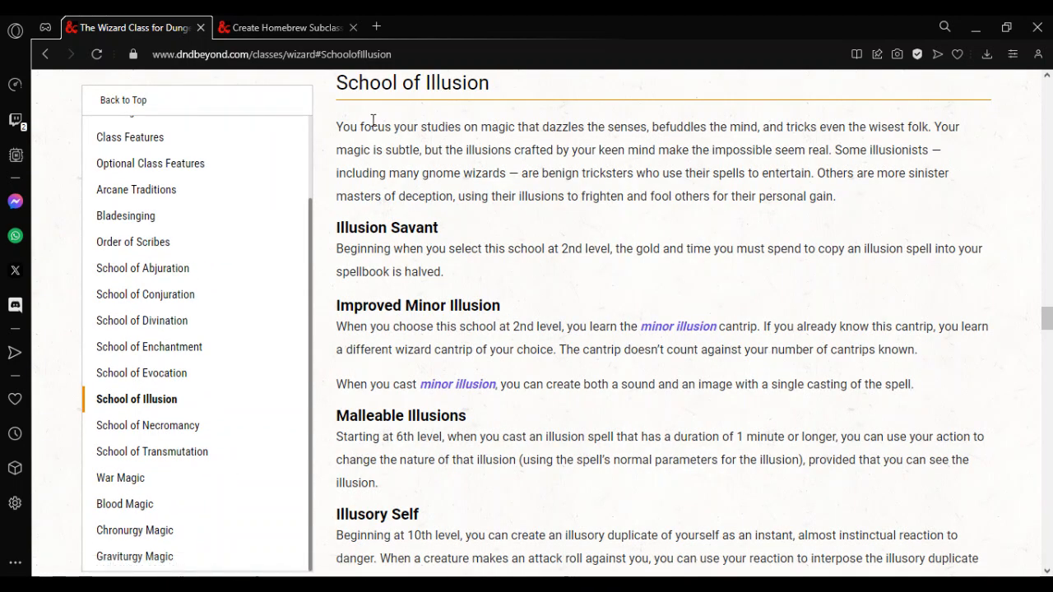
Create a homebrew Wizard subclass using School of Illusion as the template.
click(283, 27)
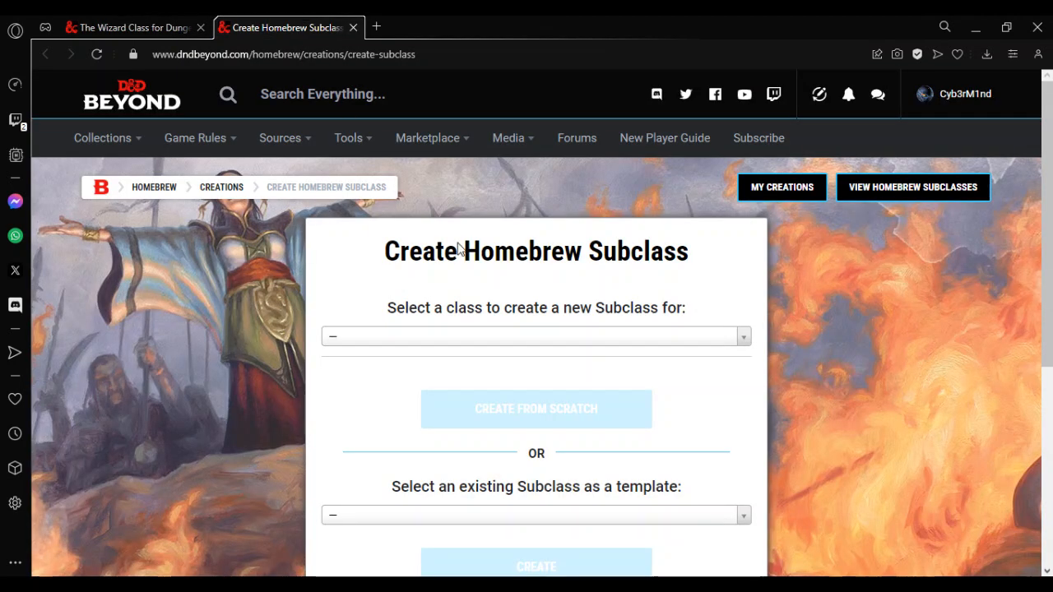
click(585, 339)
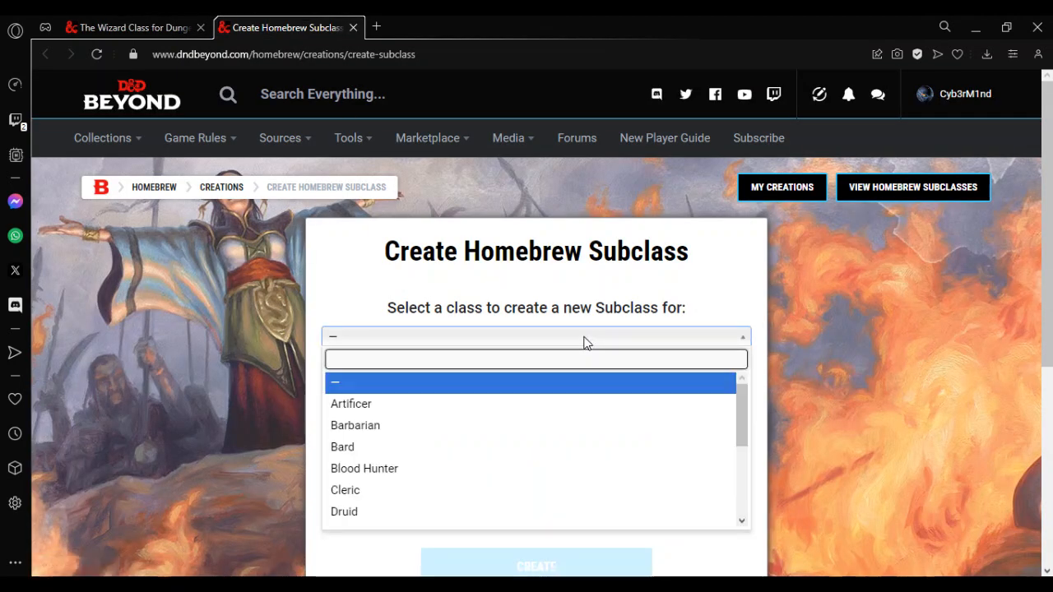
text(wizard)
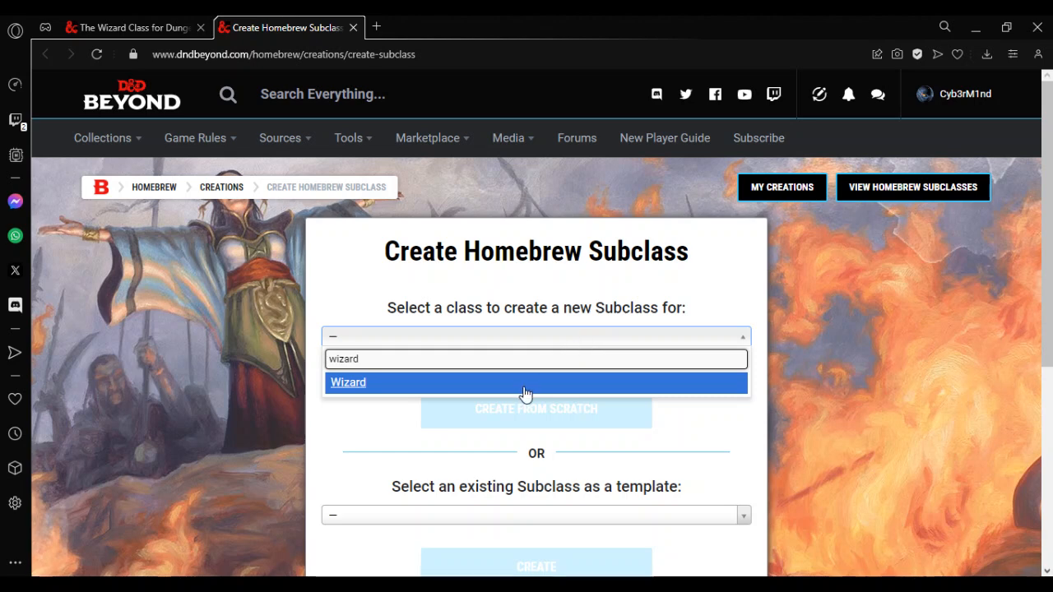
click(524, 385)
click(545, 515)
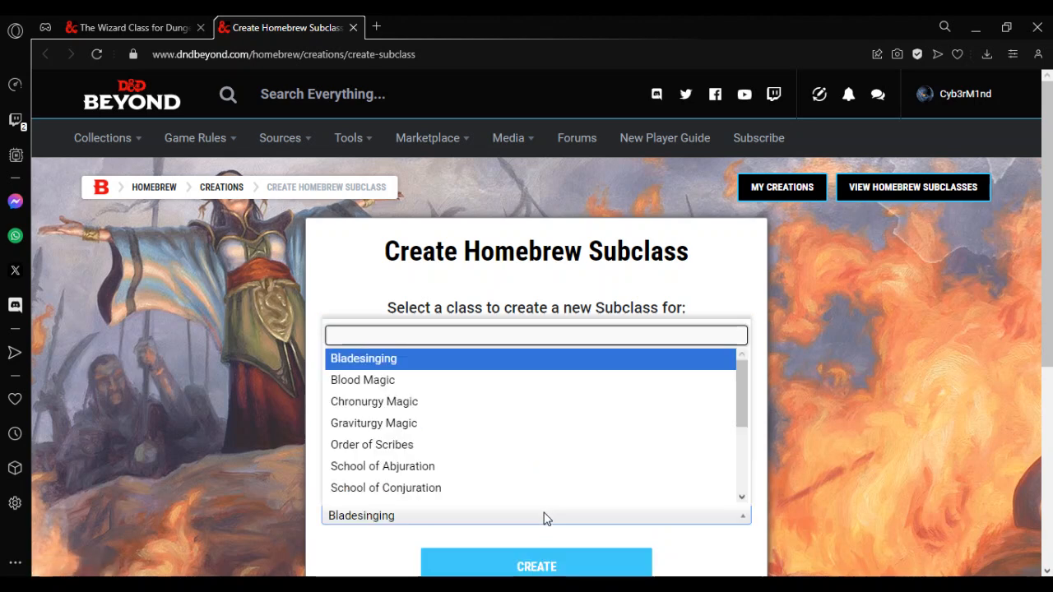
drag(742, 400, 738, 466)
click(529, 433)
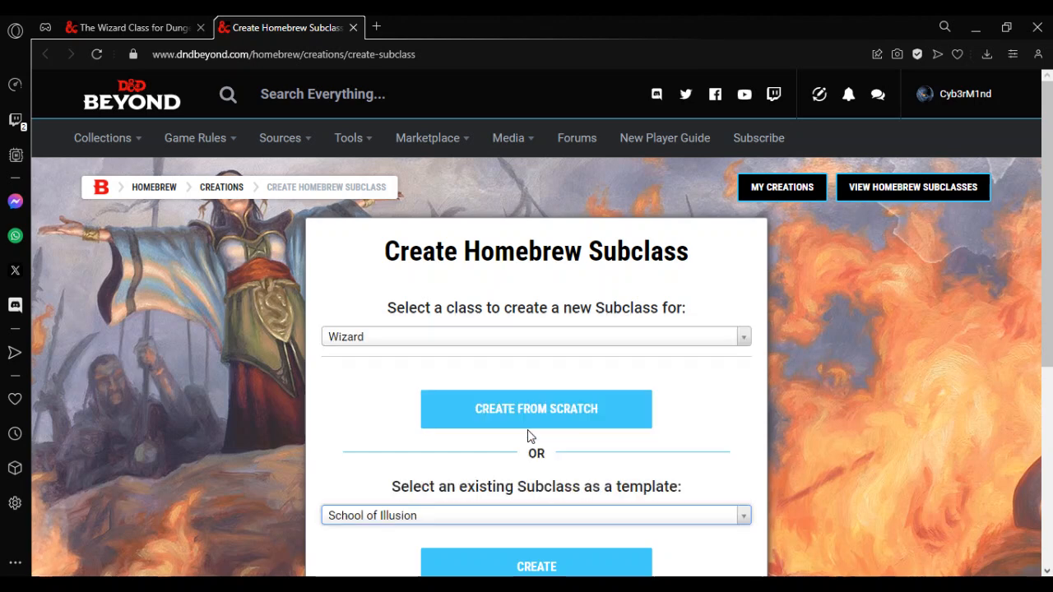
click(568, 564)
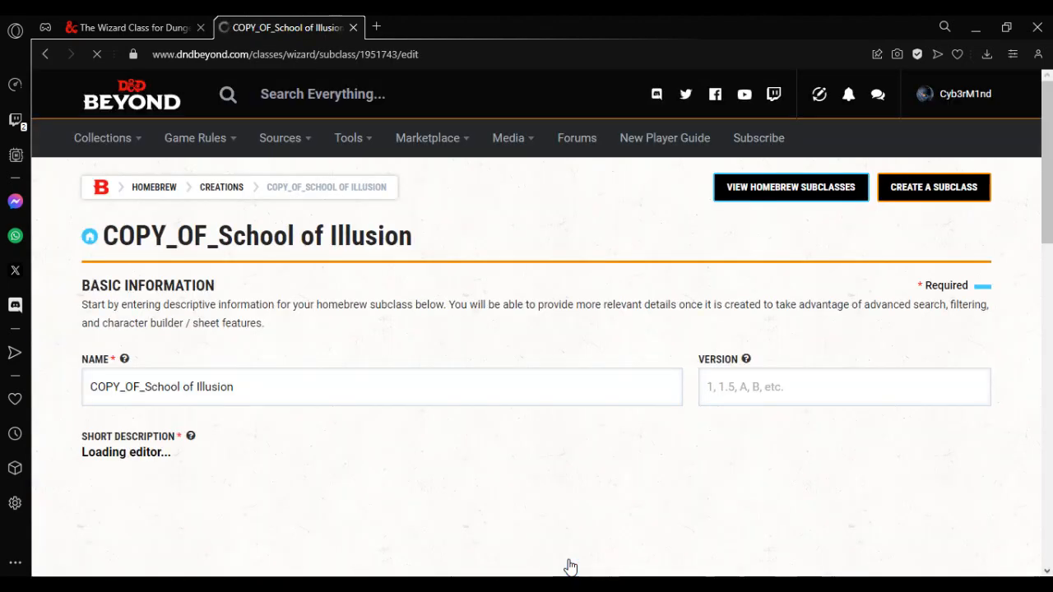
Rename the subclass "School of Illusion [FIXED]" and set its version to 2.
drag(144, 387, 71, 387)
key(BackSpace)
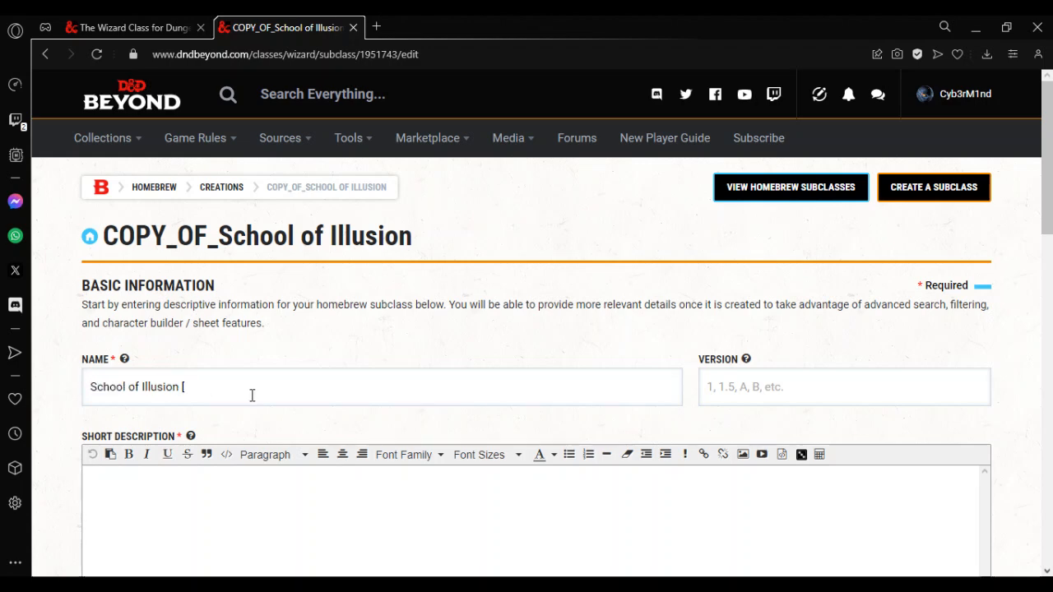
text([FIXED])
click(738, 397)
text(2)
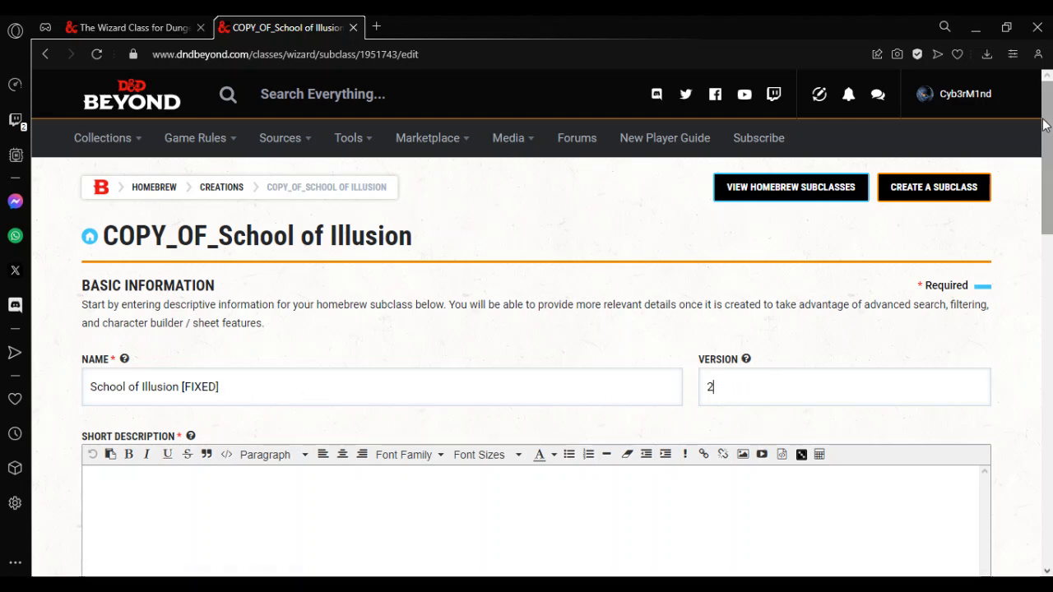
Copy the School of Illusion introductory paragraph from the Wizard page into the short description and description, and save the subclass.
drag(1046, 125, 1051, 219)
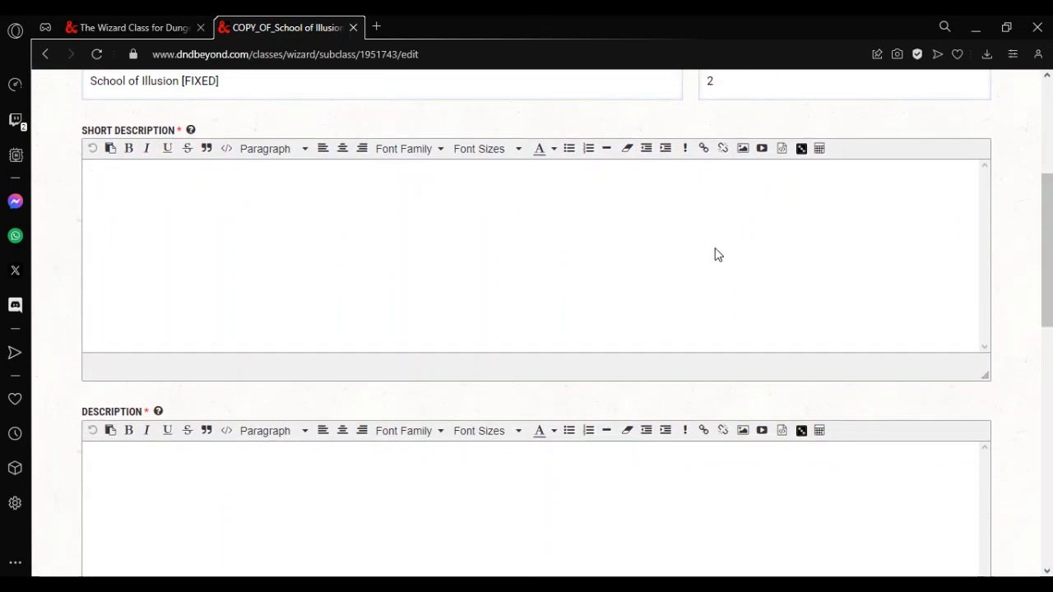
click(148, 30)
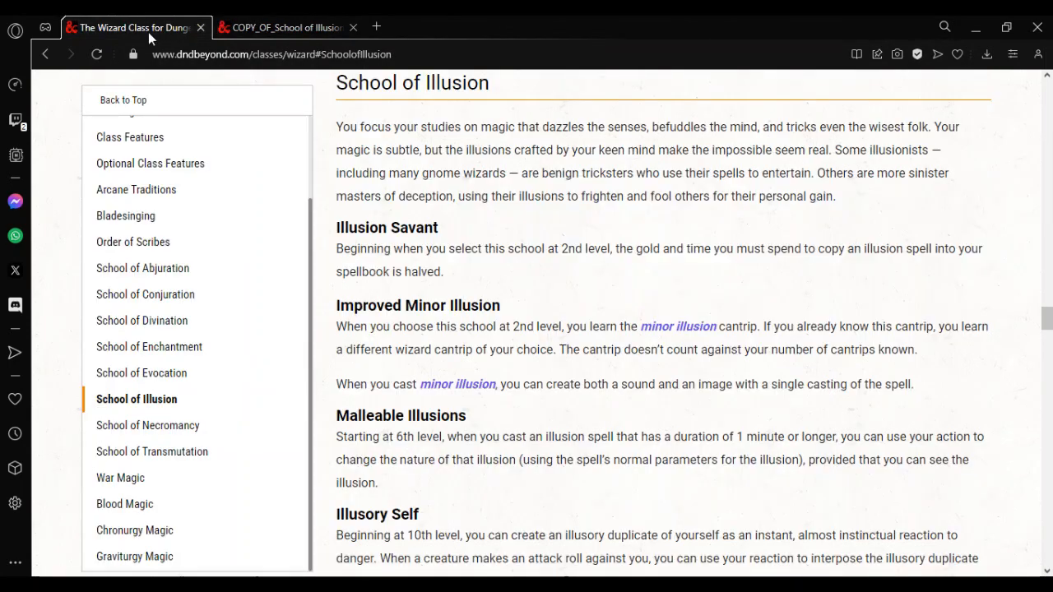
drag(839, 201, 337, 130)
key(ctrl+c)
click(271, 21)
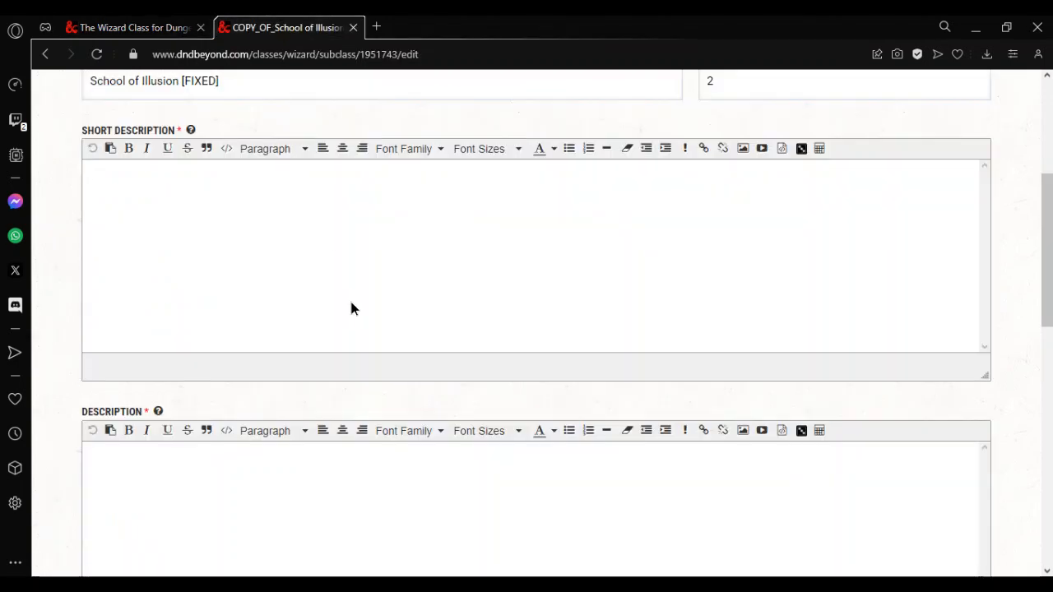
key(ctrl+v)
click(364, 524)
key(ctrl+v)
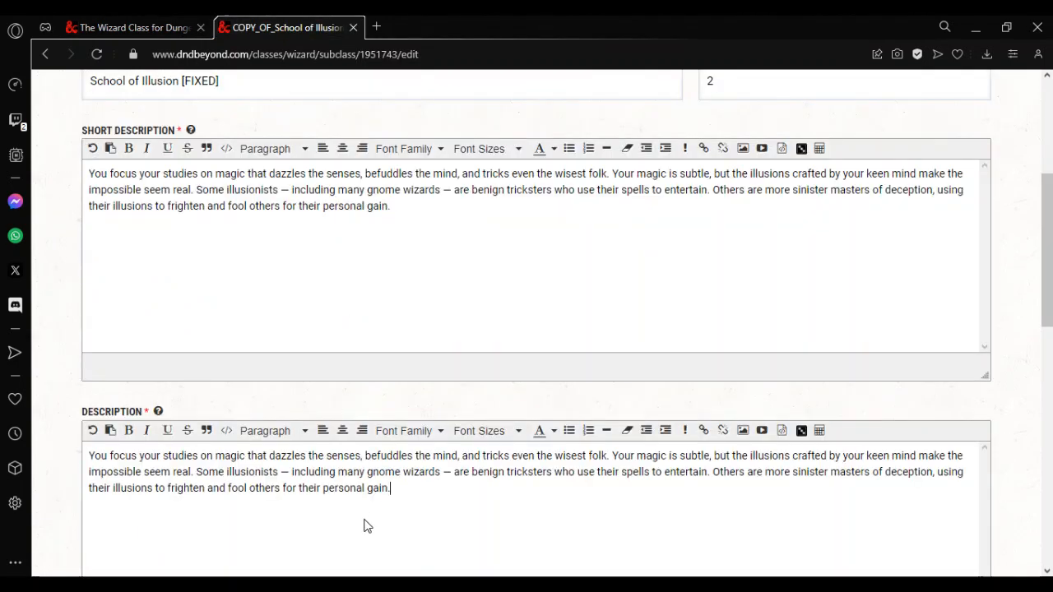
scroll(1027, 232, down, 5)
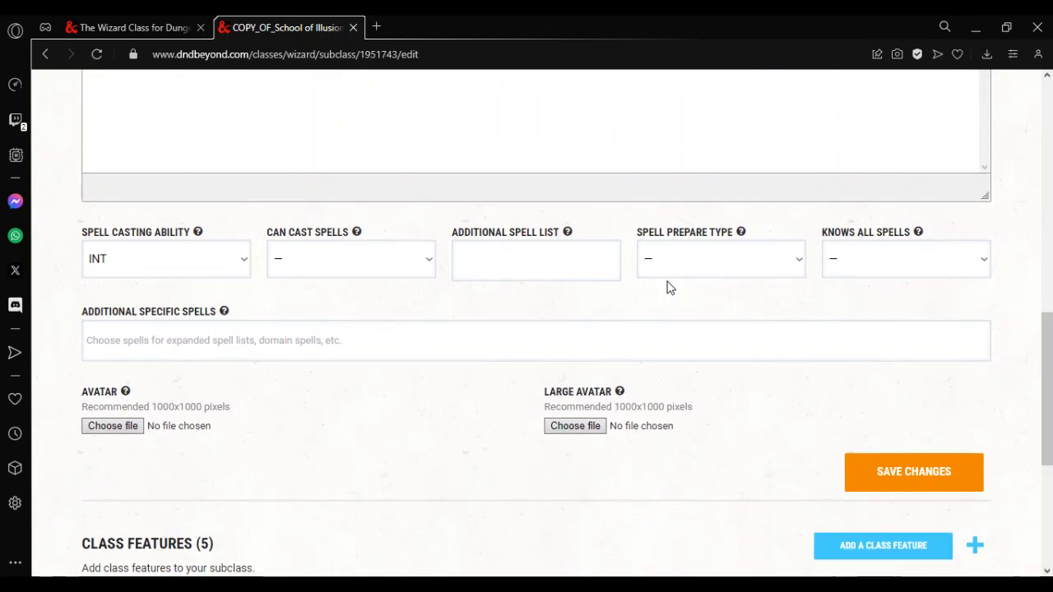
click(896, 481)
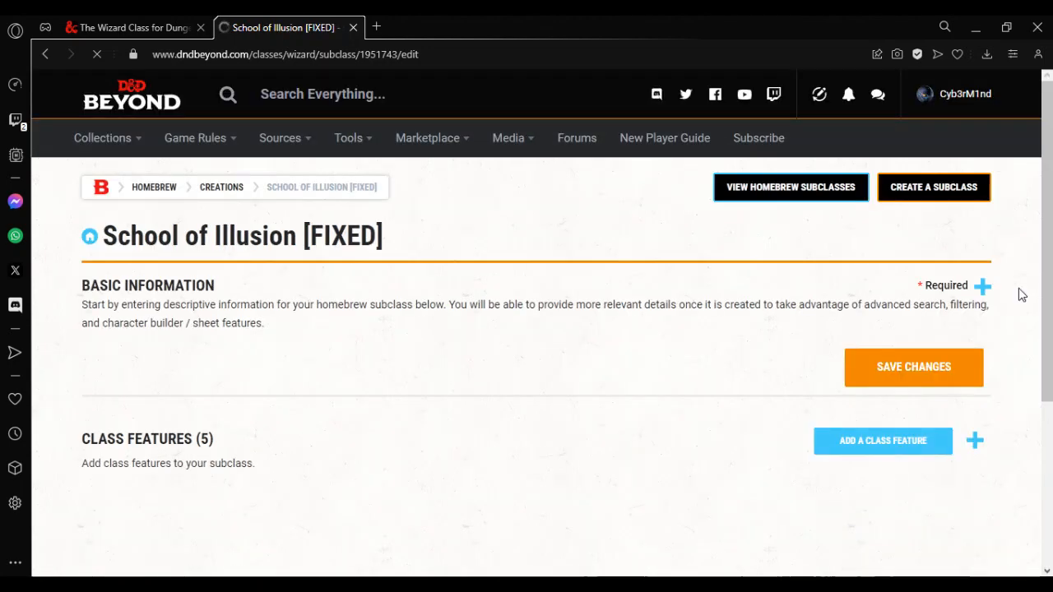
Expand the subclass's class features and open Improved Minor Illusion for editing.
drag(1042, 358, 1038, 469)
click(975, 257)
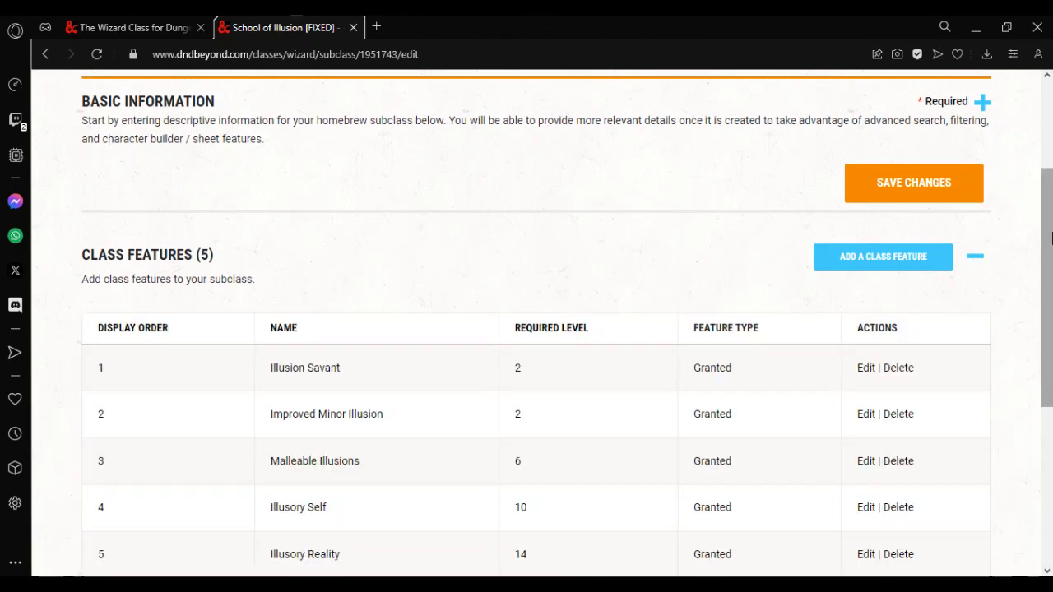
scroll(1051, 229, down, 2)
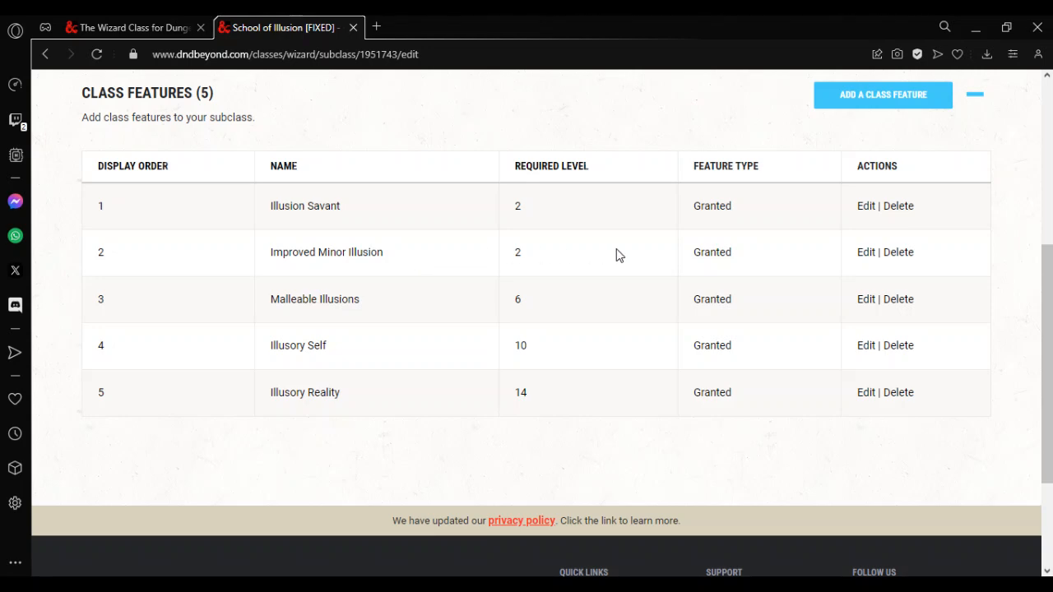
click(864, 253)
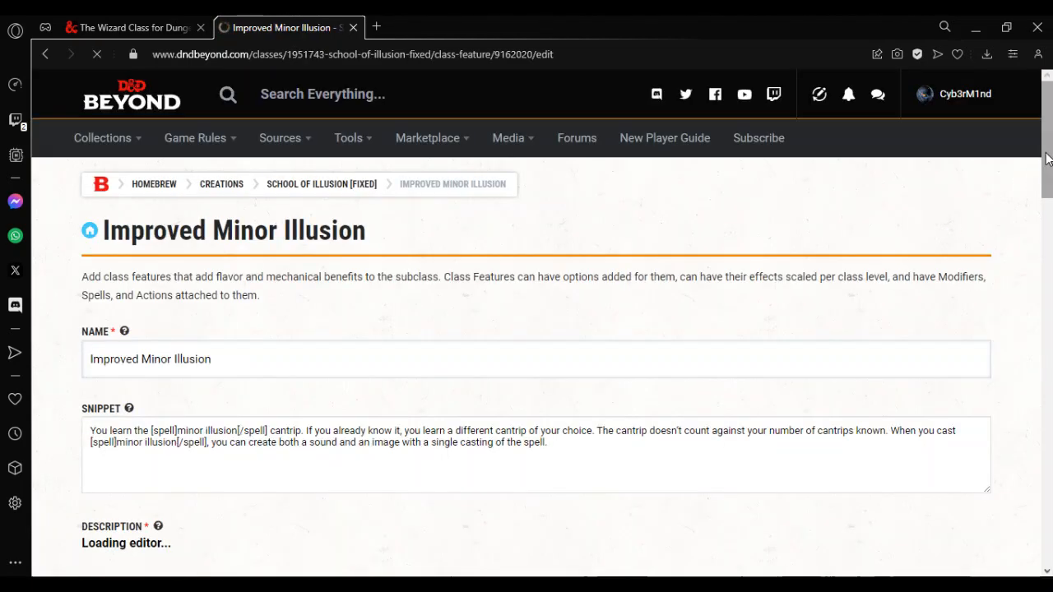
Delete the Minor Illusion spell from the Improved Minor Illusion feature's granted spells.
drag(1049, 123, 1027, 400)
click(977, 352)
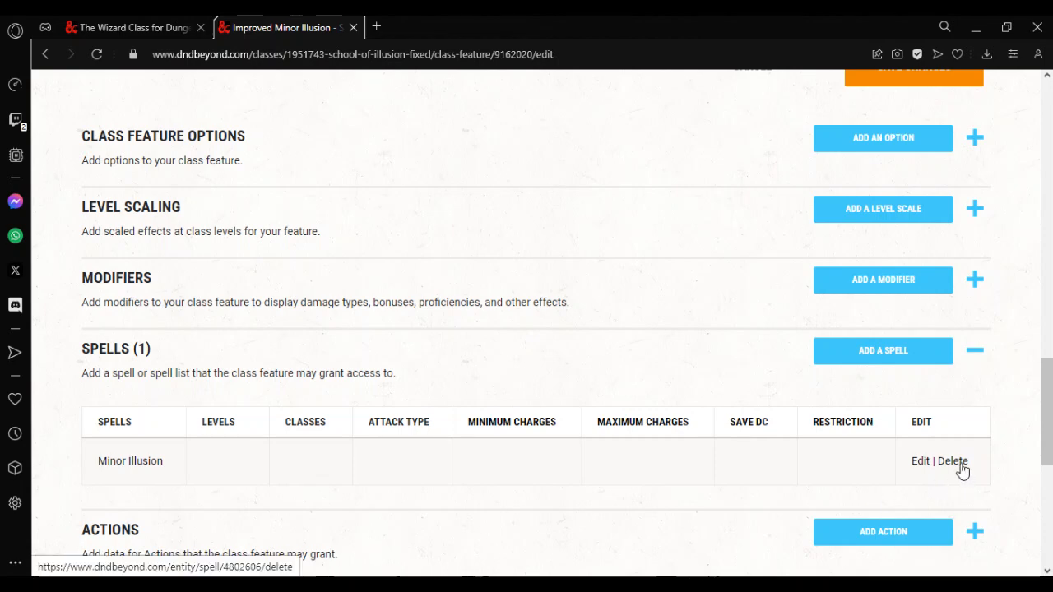
click(958, 462)
click(532, 378)
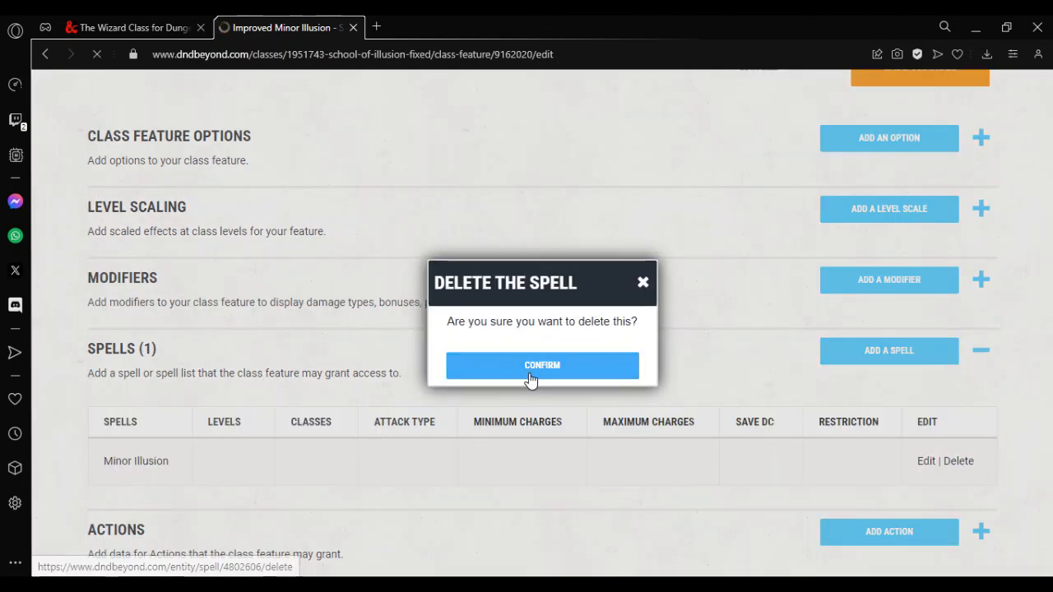
Enable options for the feature with 2 as the class level where options are known, and save the changes.
scroll(1038, 405, down, 5)
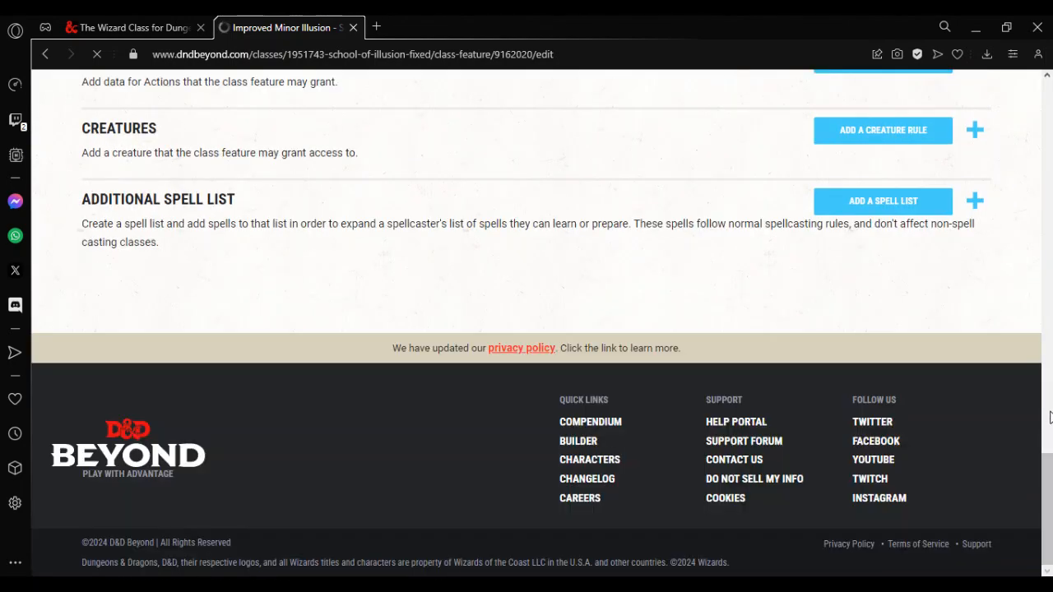
drag(1050, 417, 1052, 331)
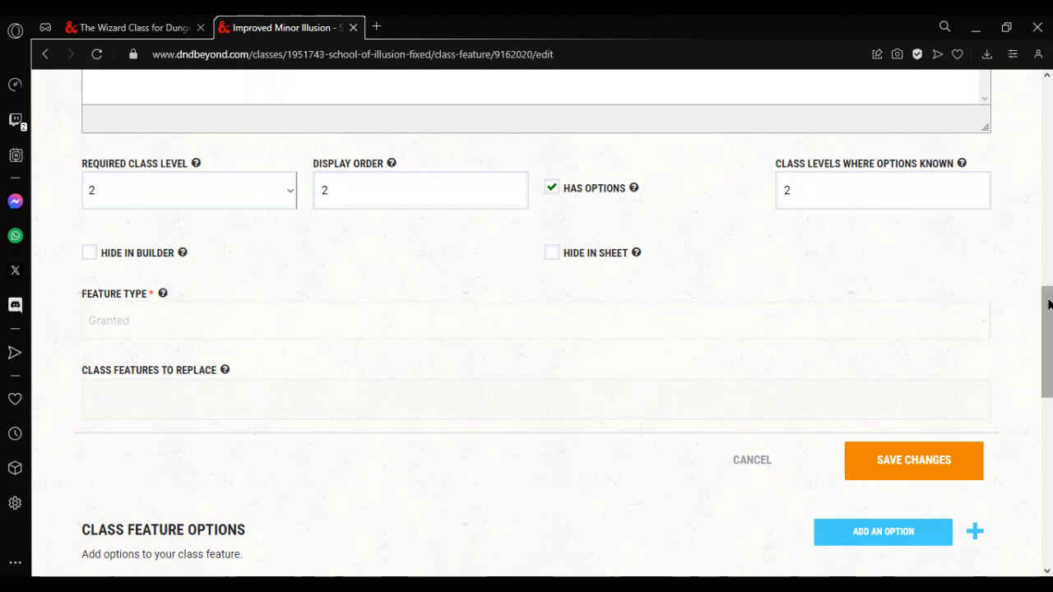
scroll(1032, 296, down, 1)
click(904, 360)
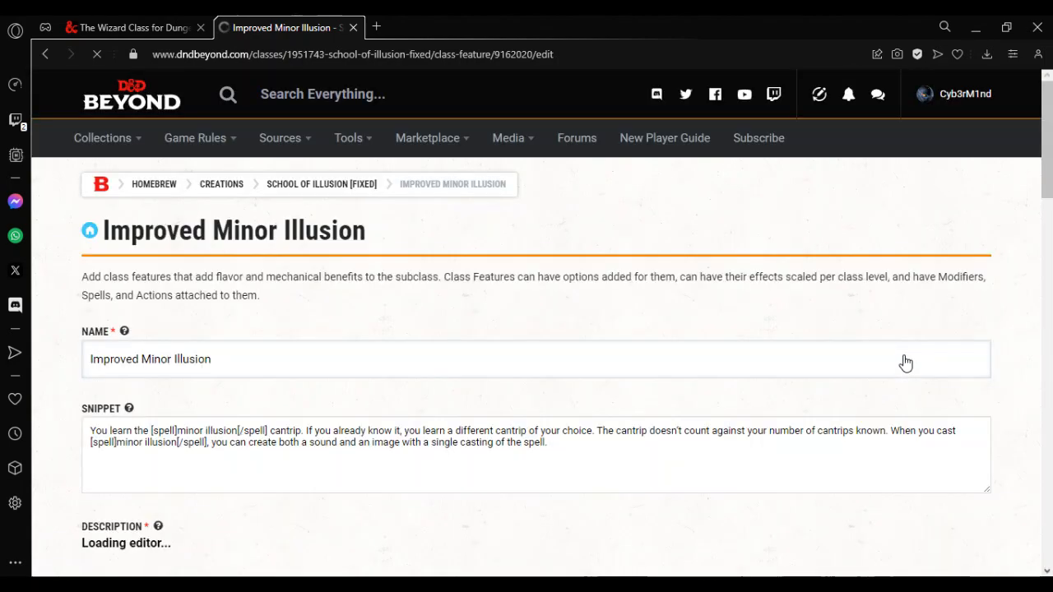
Start a new option for Improved Minor Illusion, entering "Grant Minor Illusion Cantrip" as its name, snippet and description.
drag(1045, 176, 1051, 409)
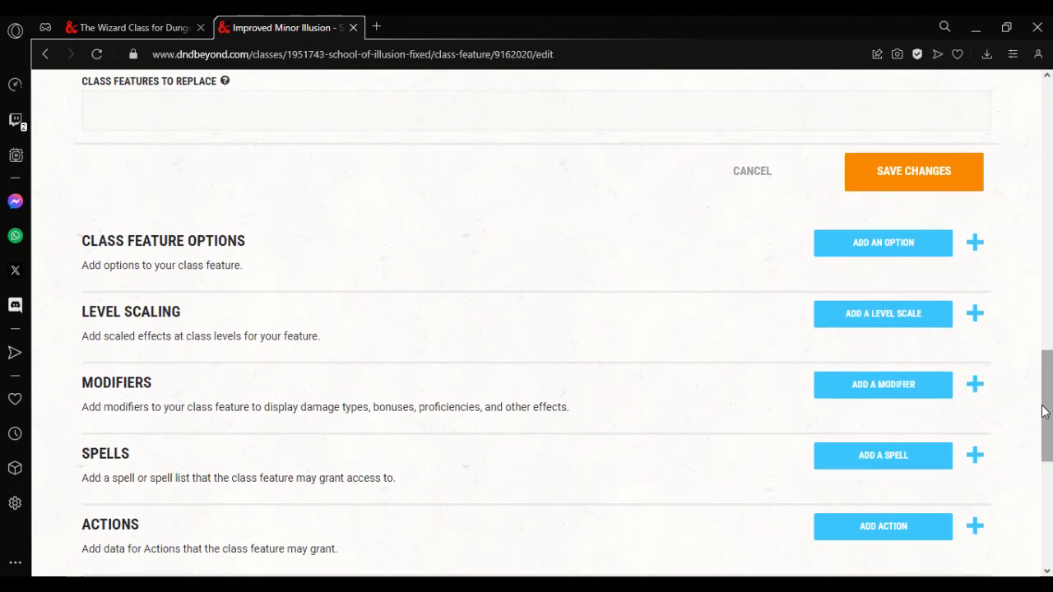
click(863, 255)
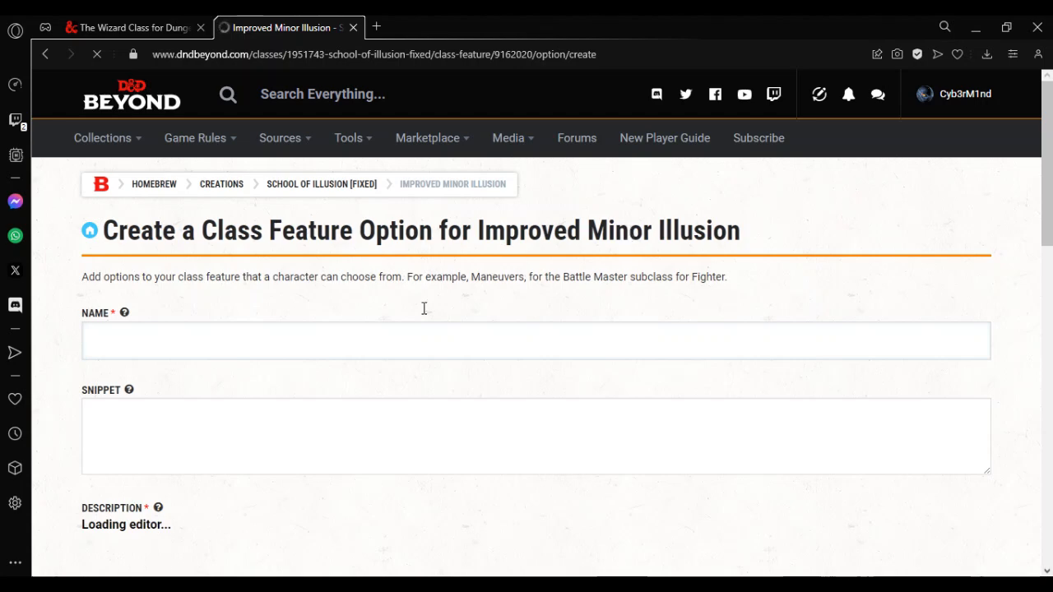
click(331, 356)
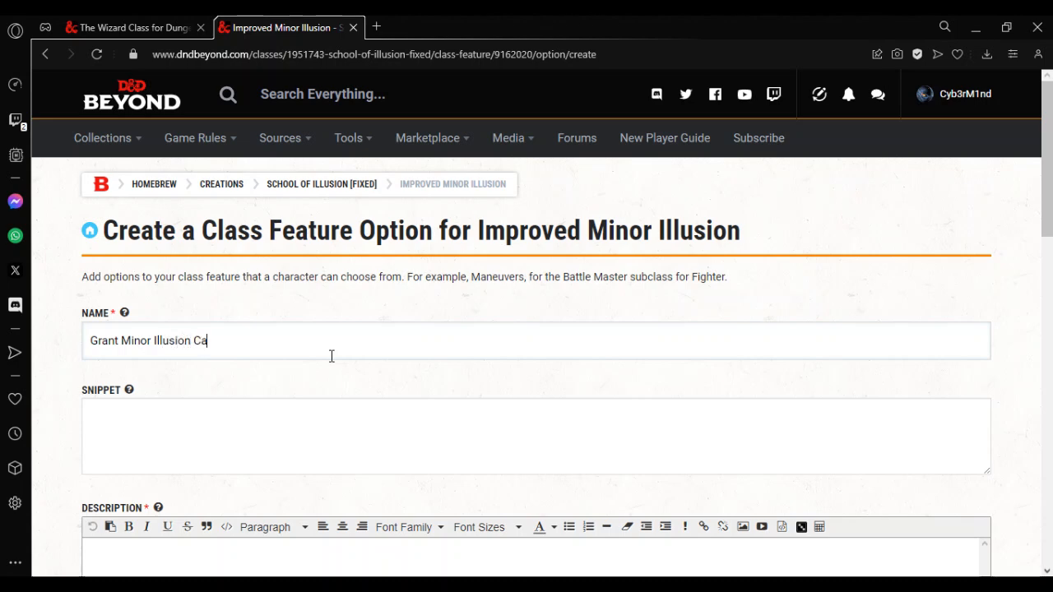
key(ctrl+a)
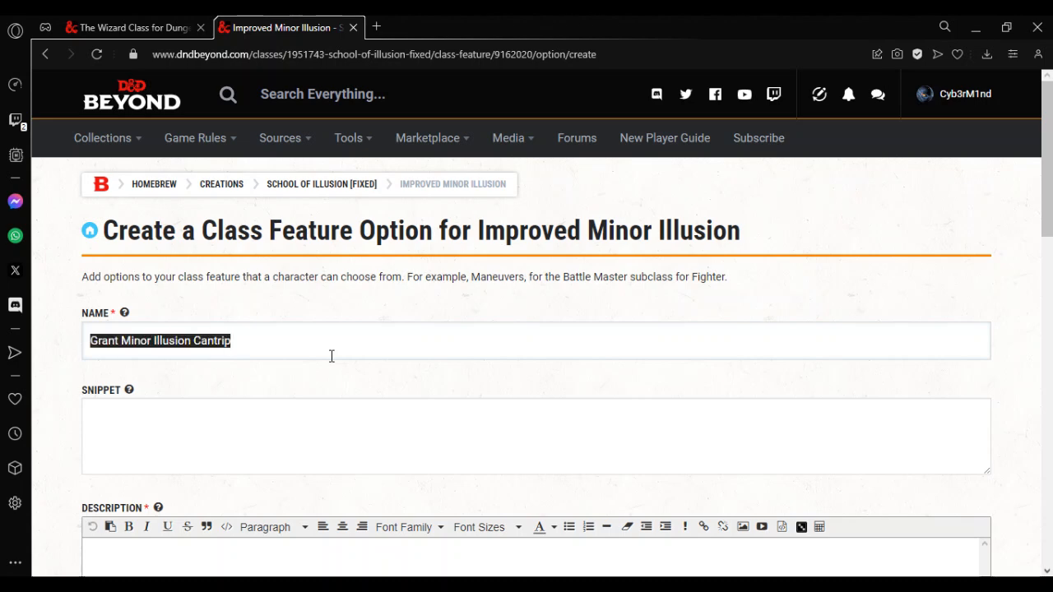
key(ctrl+c)
click(330, 412)
key(ctrl+v)
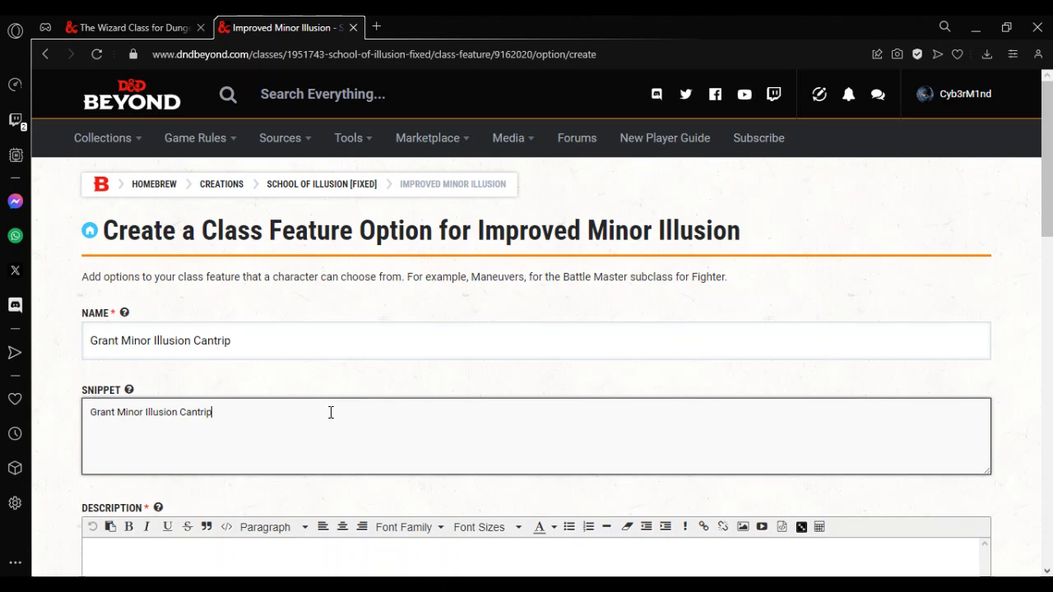
click(305, 540)
key(ctrl+v)
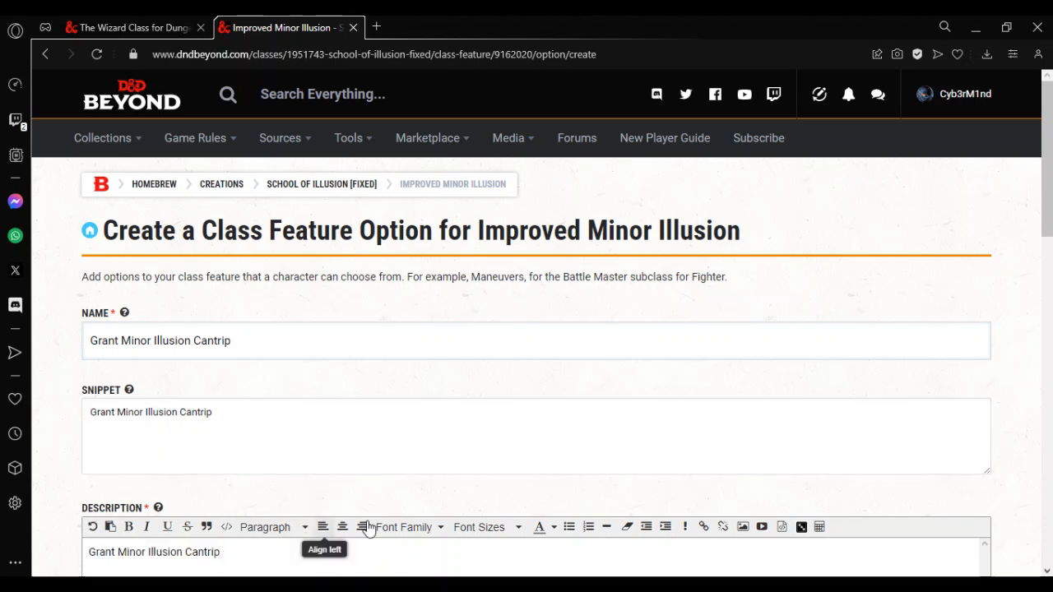
Set the Minor Illusion option's required class level to 2 and create the option.
drag(1046, 166, 1032, 424)
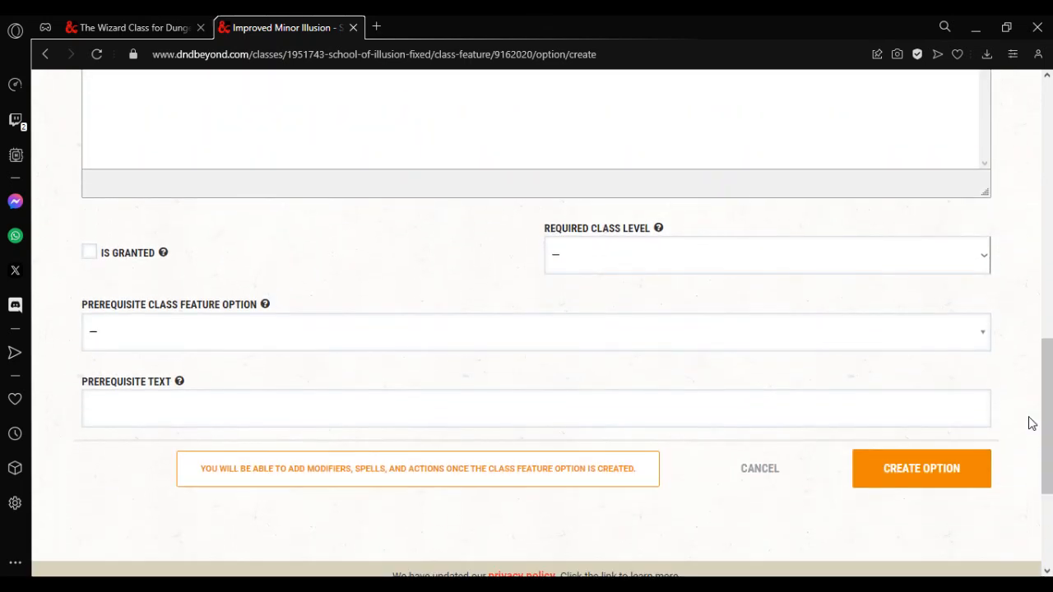
click(642, 261)
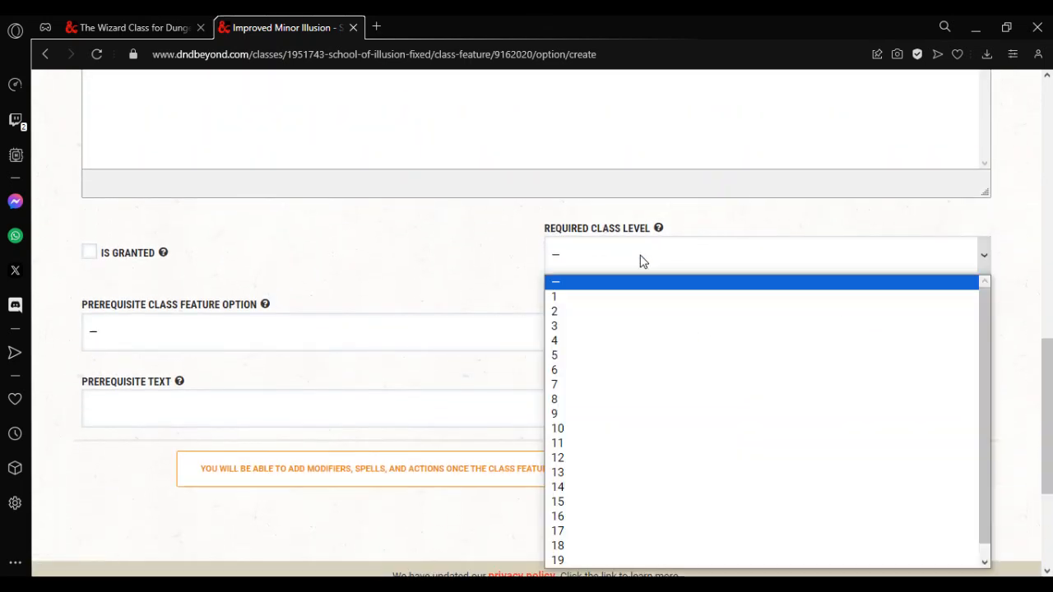
click(597, 312)
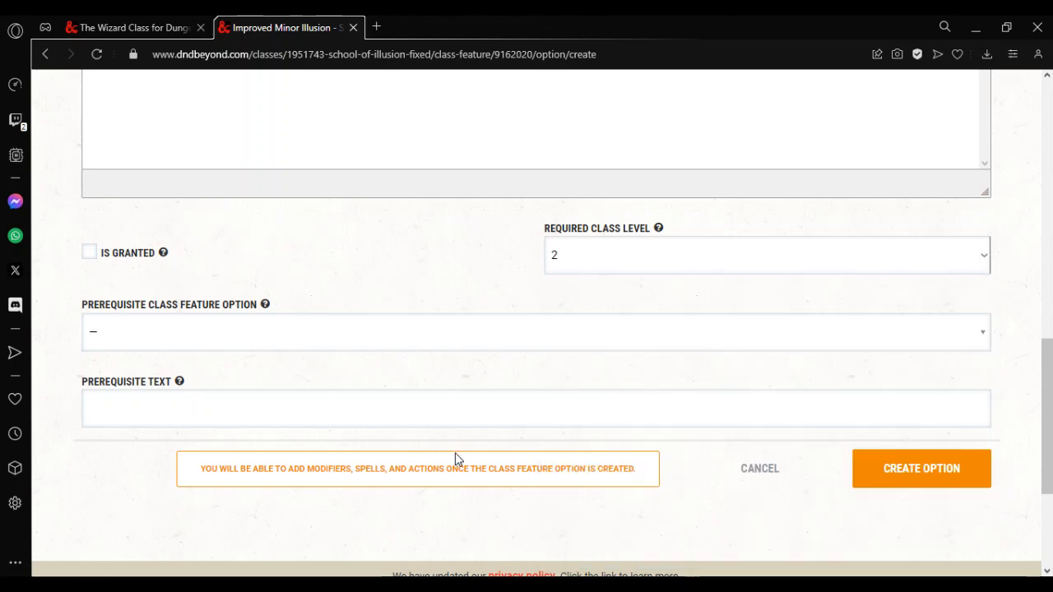
click(898, 489)
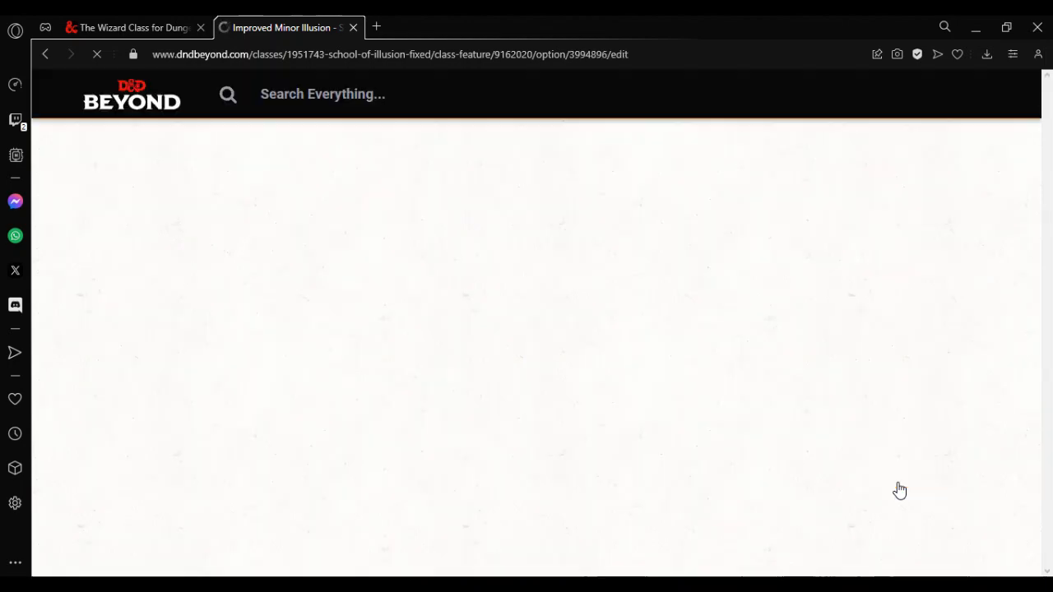
Start adding a spell to the Grant Minor Illusion Cantrip option, choosing Minor Illusion with INT as the ability score.
drag(1044, 123, 1041, 434)
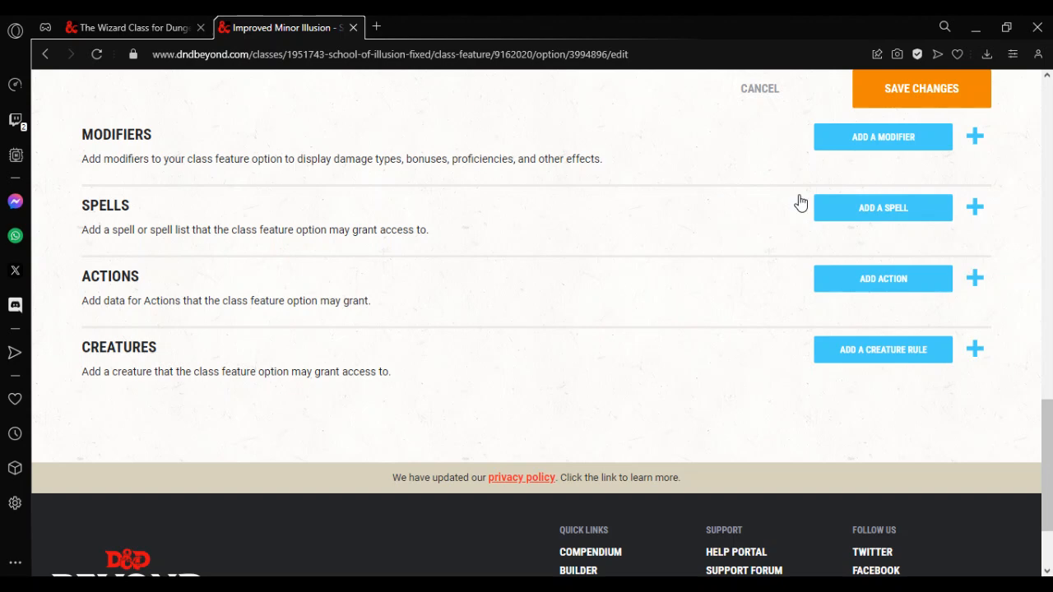
click(884, 209)
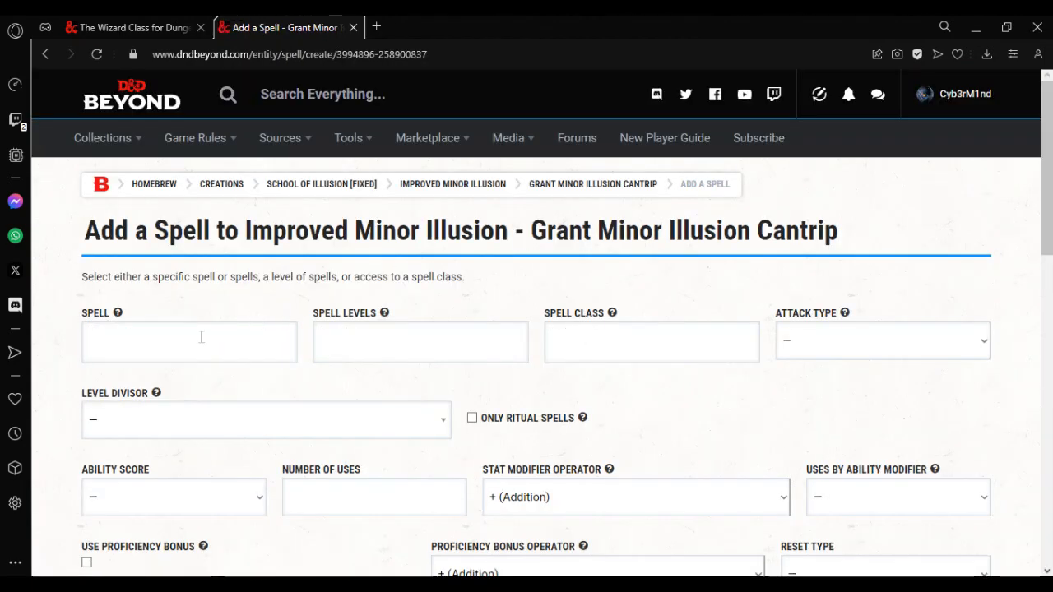
click(200, 335)
text(minor)
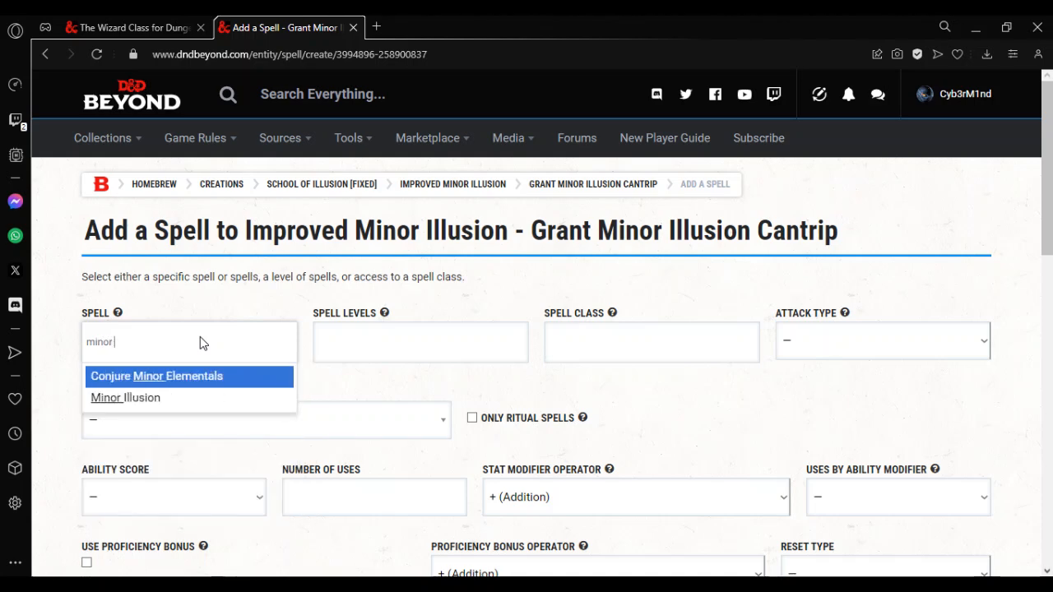
click(160, 398)
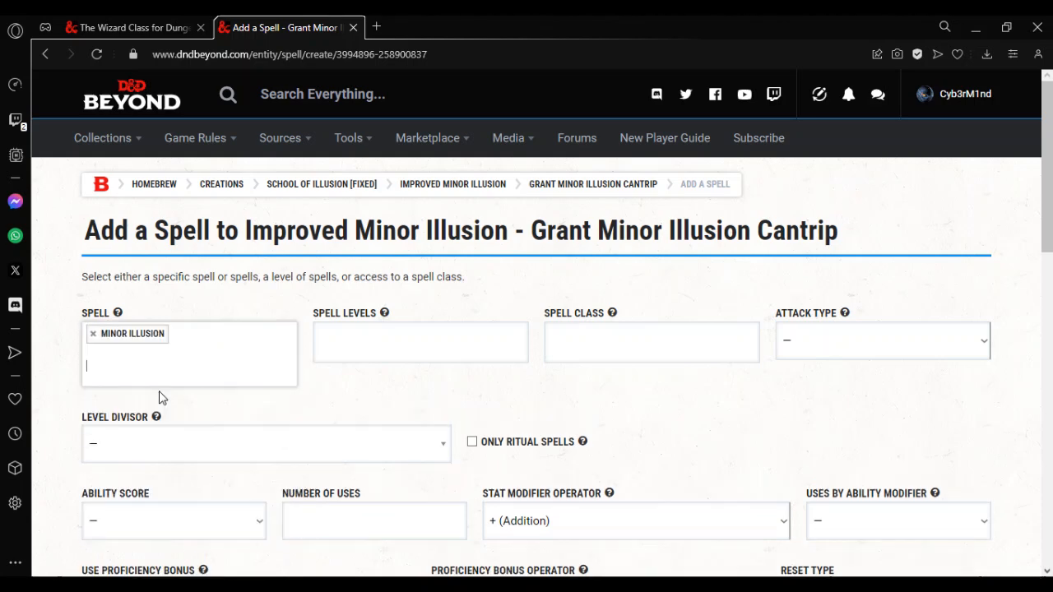
click(205, 502)
click(171, 466)
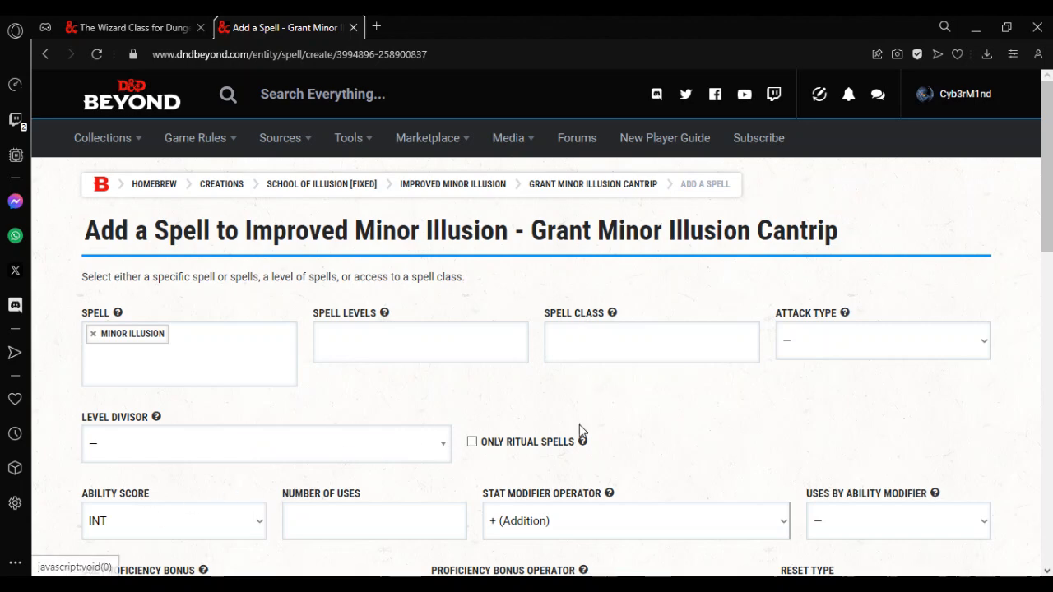
Set the spell to not count as known, not always prepared and available at character level 2, and save it.
drag(1051, 221, 1049, 350)
drag(1047, 398, 1047, 400)
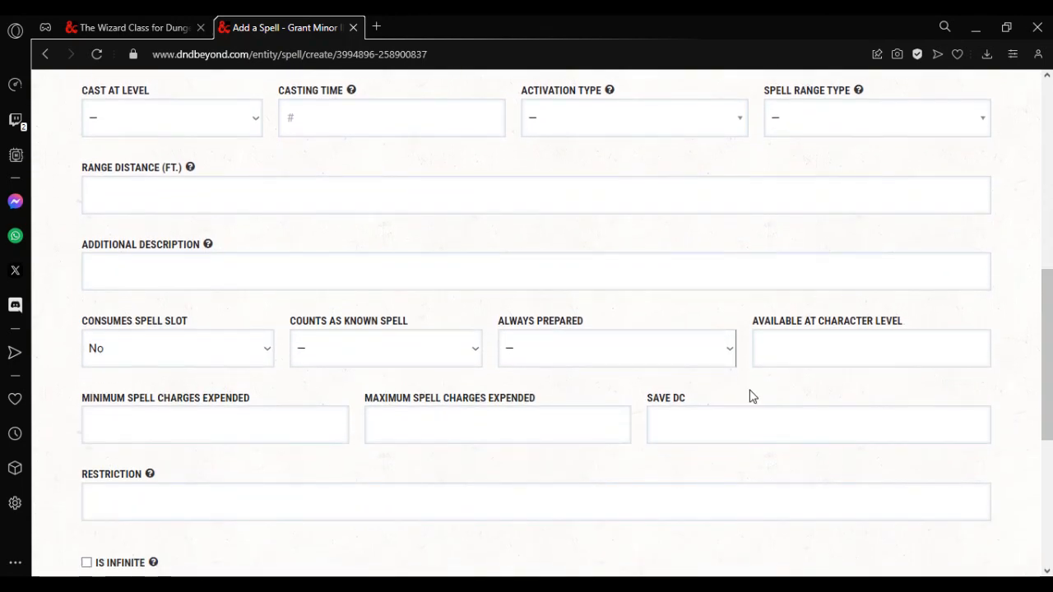
click(404, 355)
click(328, 404)
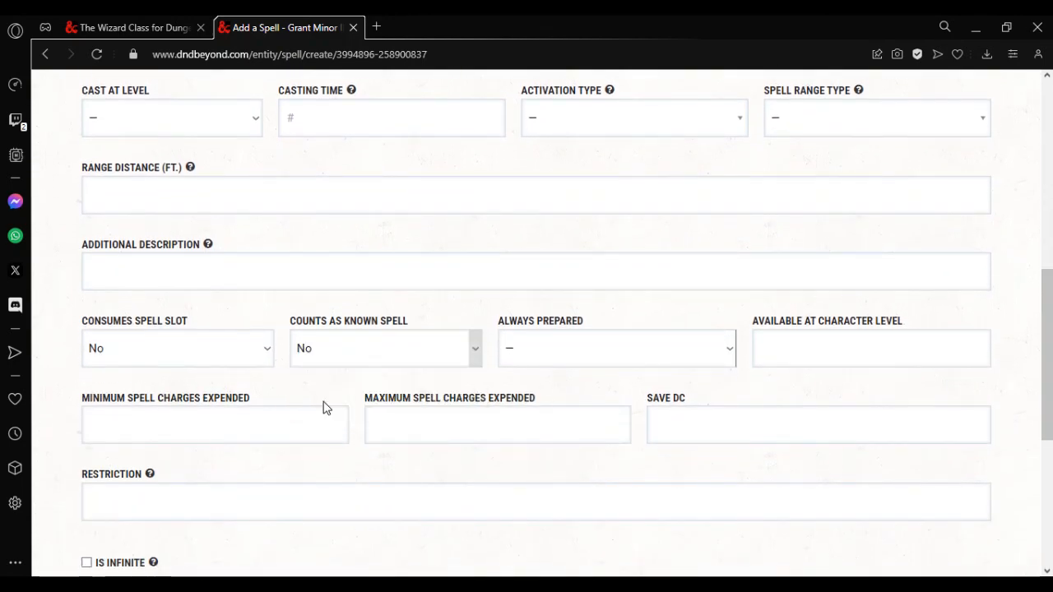
click(630, 348)
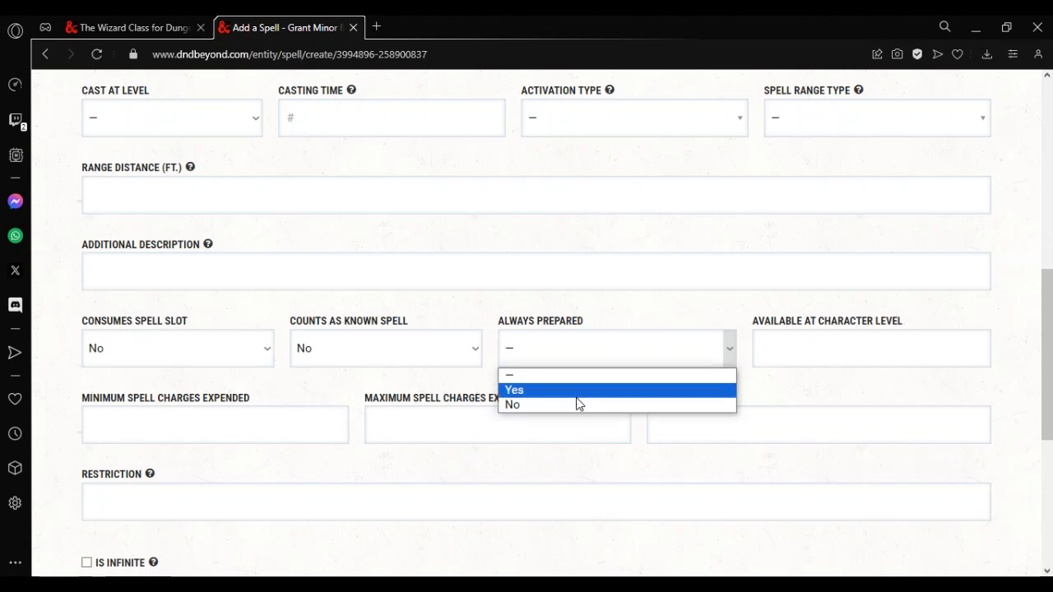
click(575, 404)
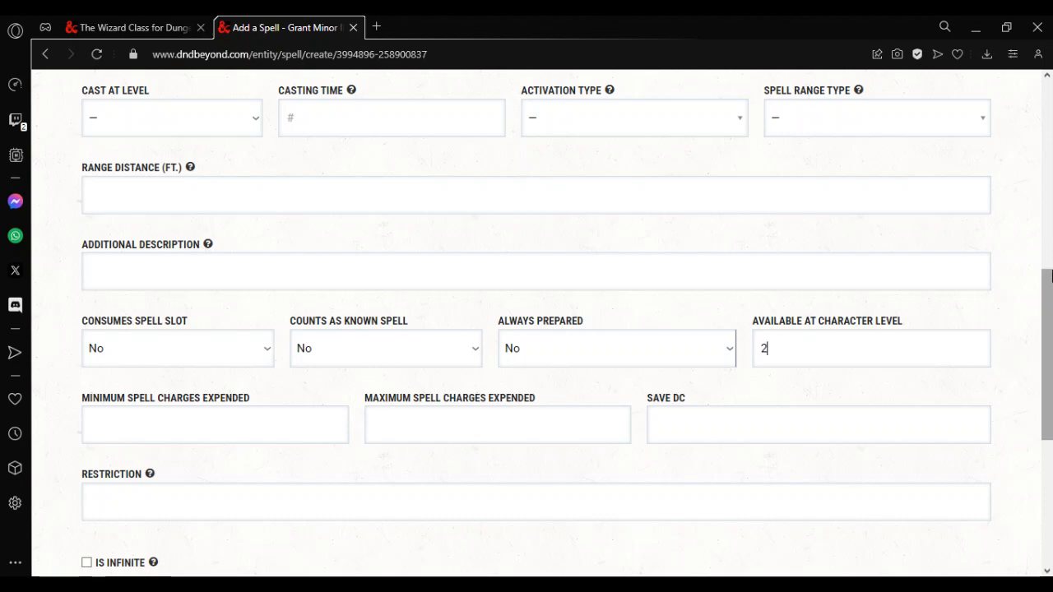
drag(1047, 294, 1048, 336)
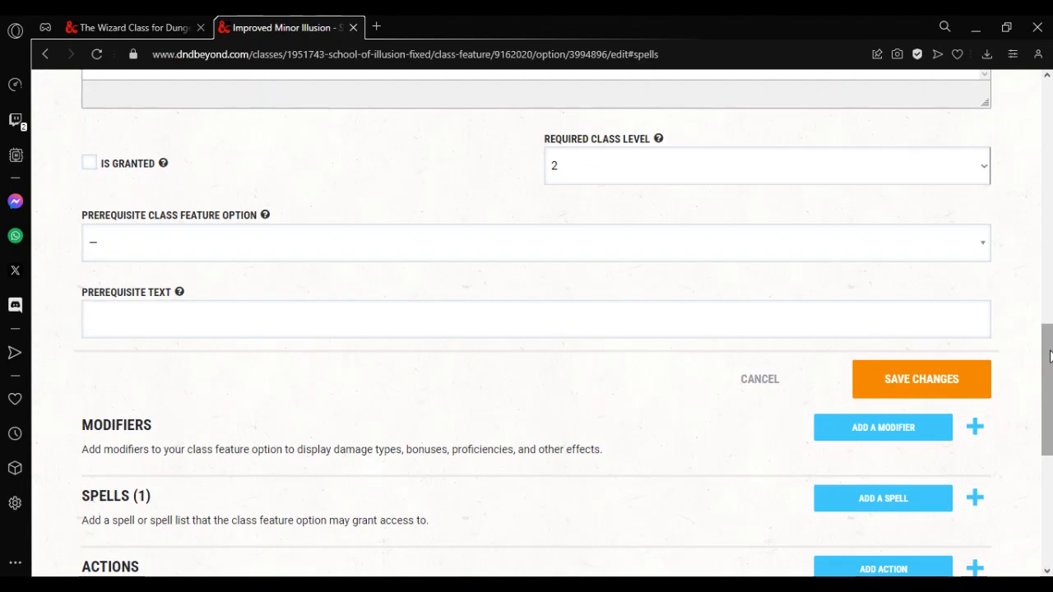
Save the Grant Minor Illusion Cantrip option and return to the Improved Minor Illusion feature.
click(909, 380)
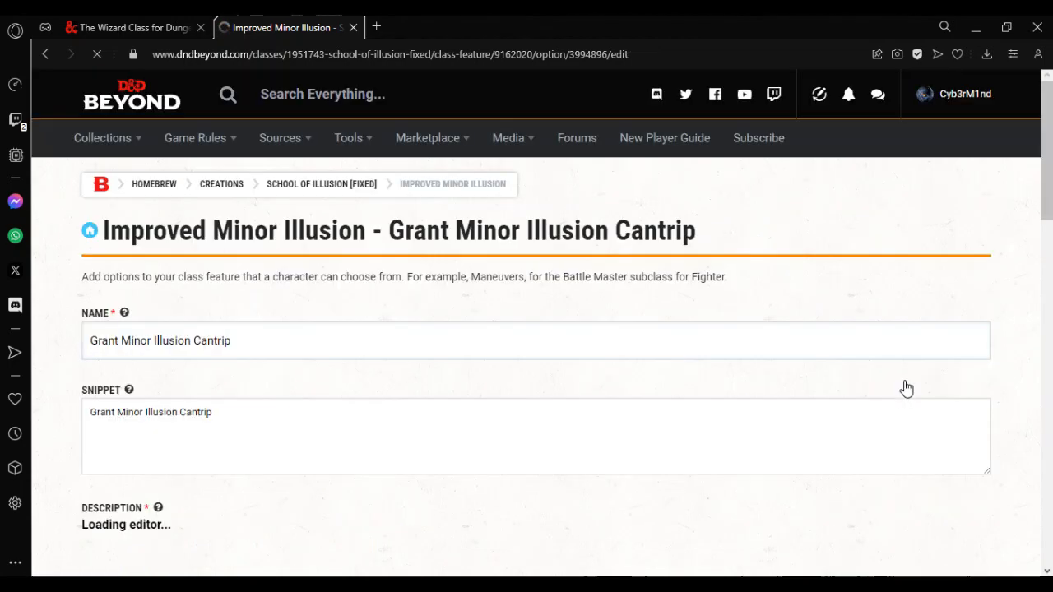
drag(1049, 110, 1050, 345)
click(775, 431)
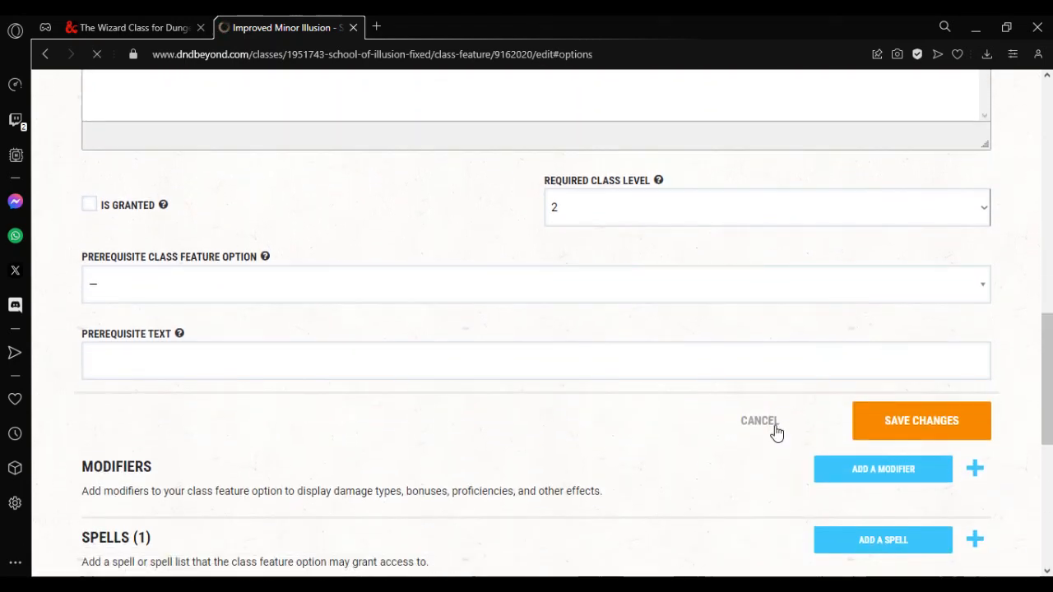
Start a second option for Improved Minor Illusion, entering "Grant Different Wizard Cantrip" as its name, snippet and description.
scroll(1004, 214, down, 5)
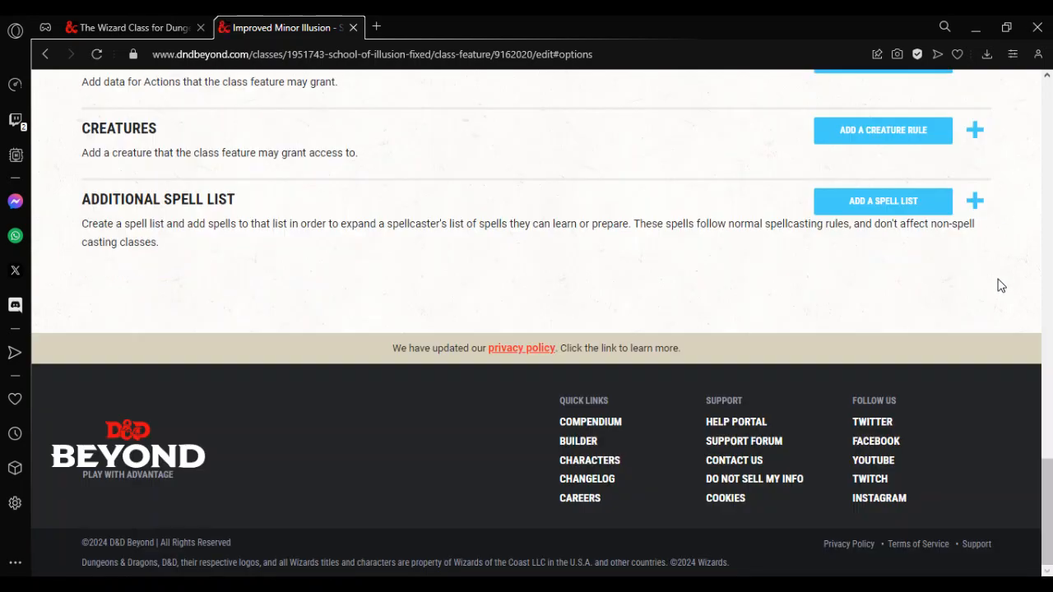
drag(1047, 465, 1049, 346)
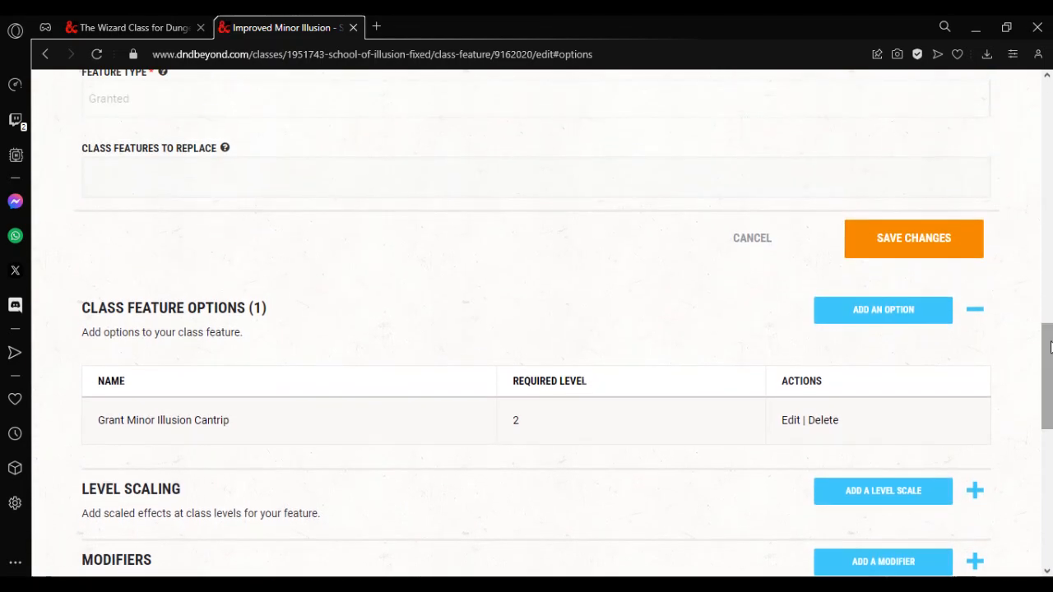
click(860, 321)
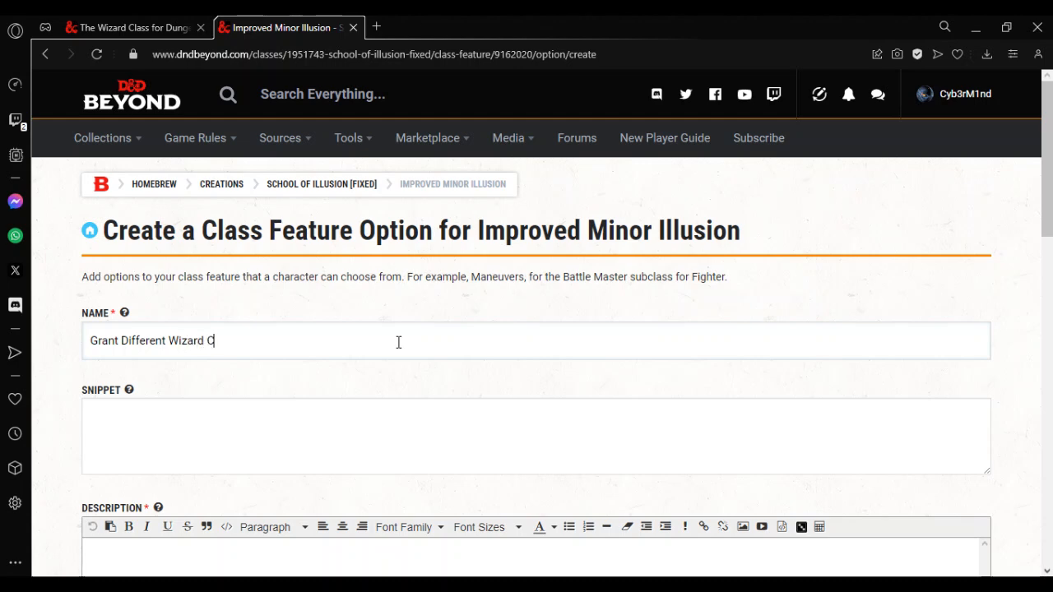
key(ctrl+a)
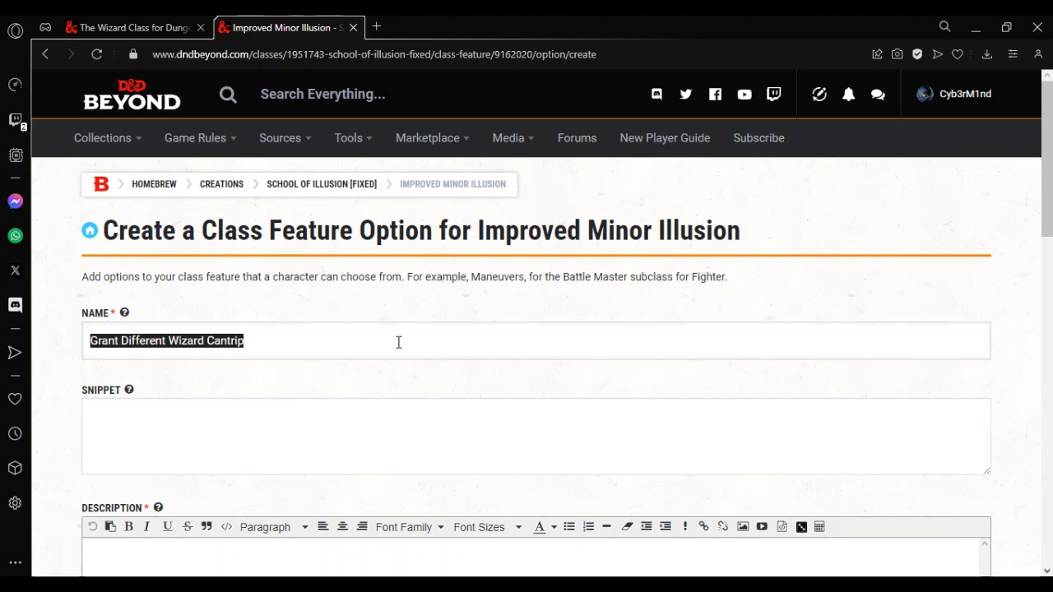
click(370, 450)
key(ctrl+v)
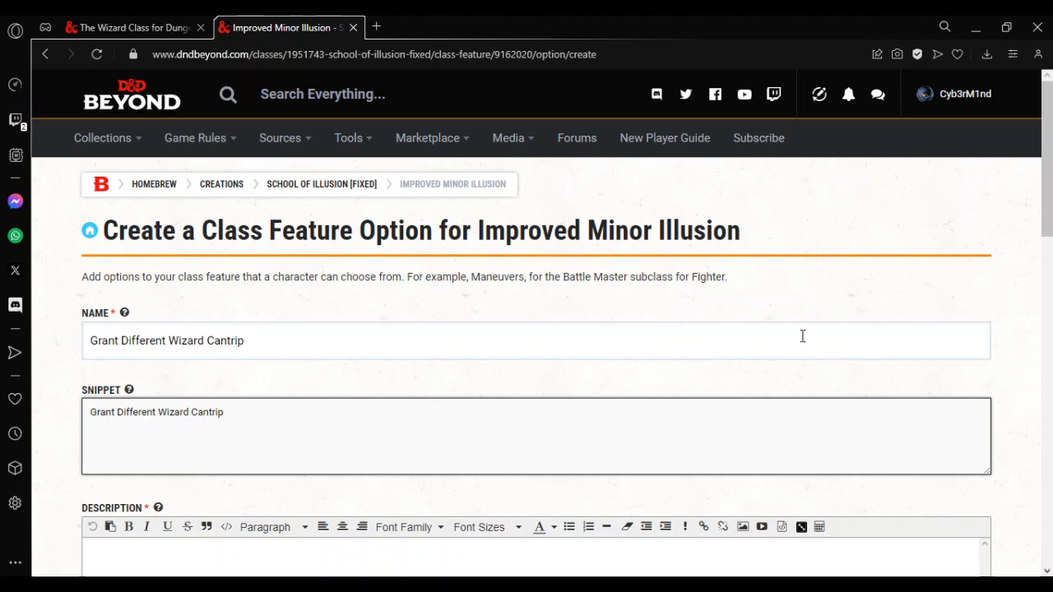
scroll(844, 371, down, 3)
click(833, 382)
key(ctrl+v)
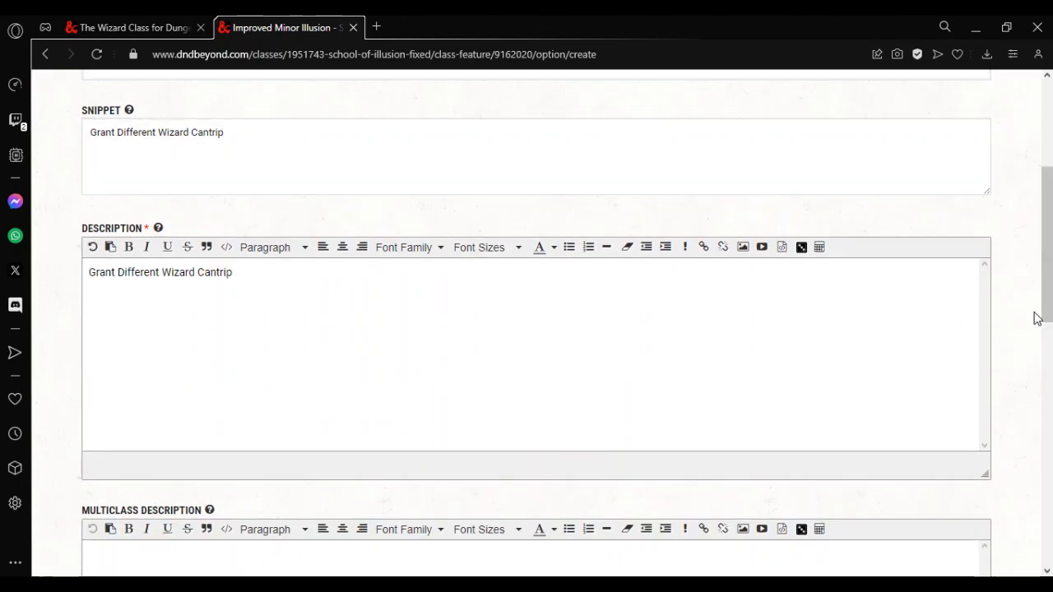
Set the Grant Different Wizard Cantrip option's required class level to 2 and create the option.
drag(1045, 321, 1022, 463)
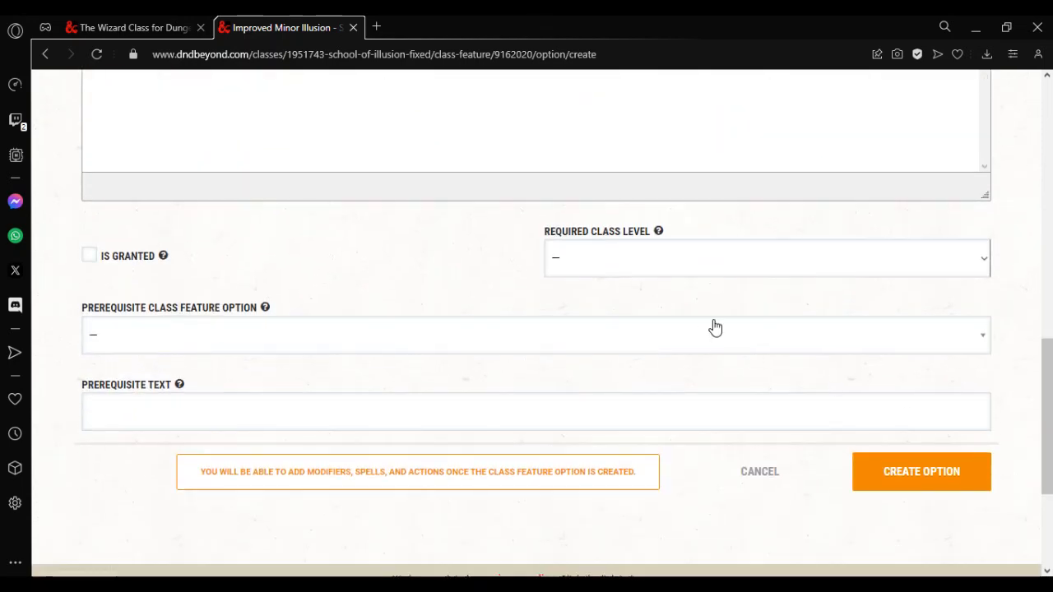
click(657, 268)
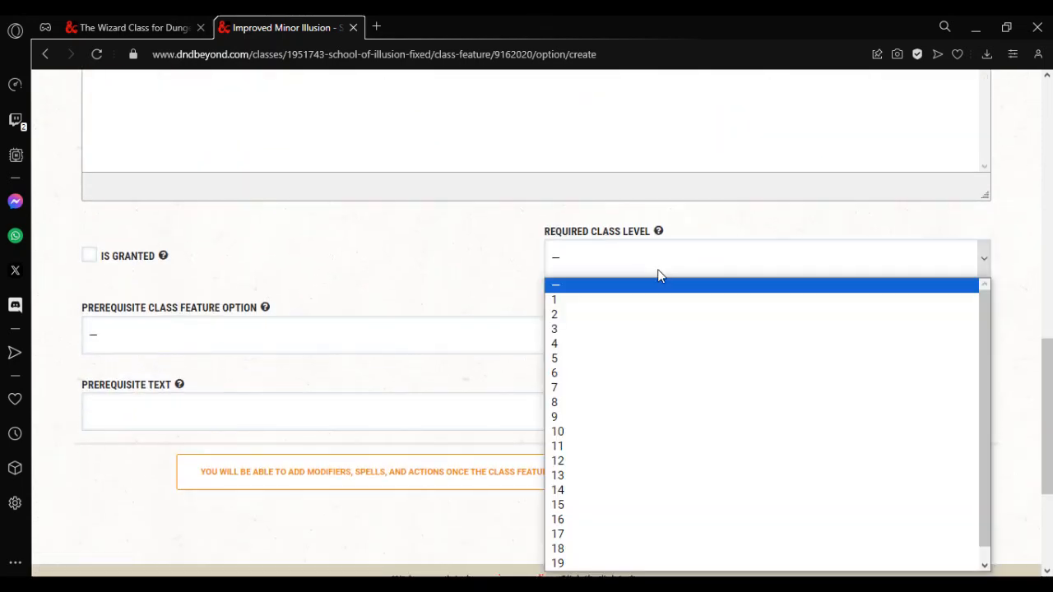
click(594, 324)
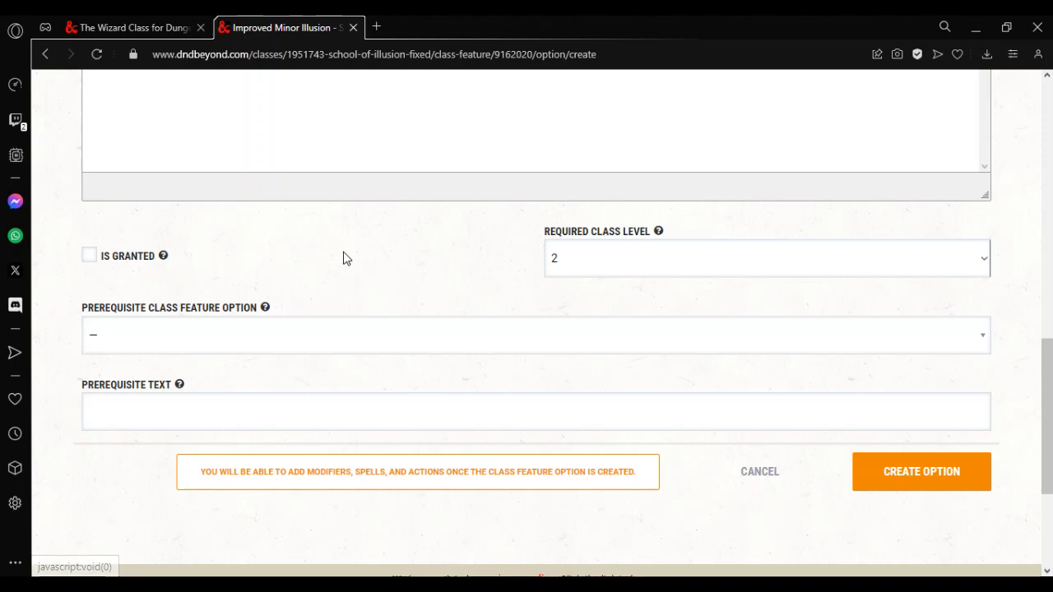
click(922, 481)
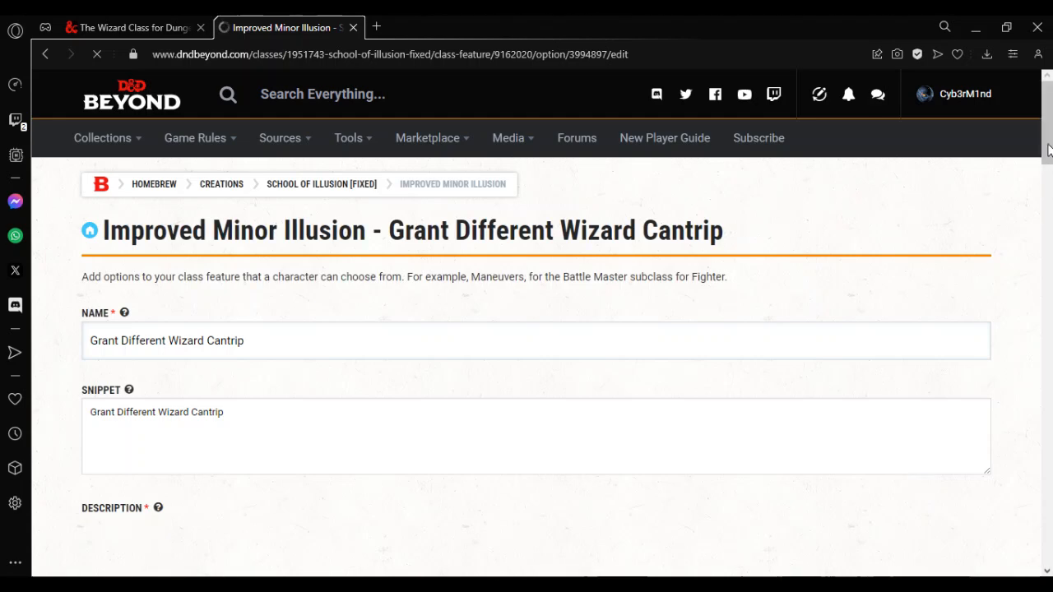
Add a spell to the Grant Different Wizard Cantrip option with spell level Cantrip and spell class Wizard.
drag(1048, 118, 1039, 439)
scroll(1035, 428, up, 1)
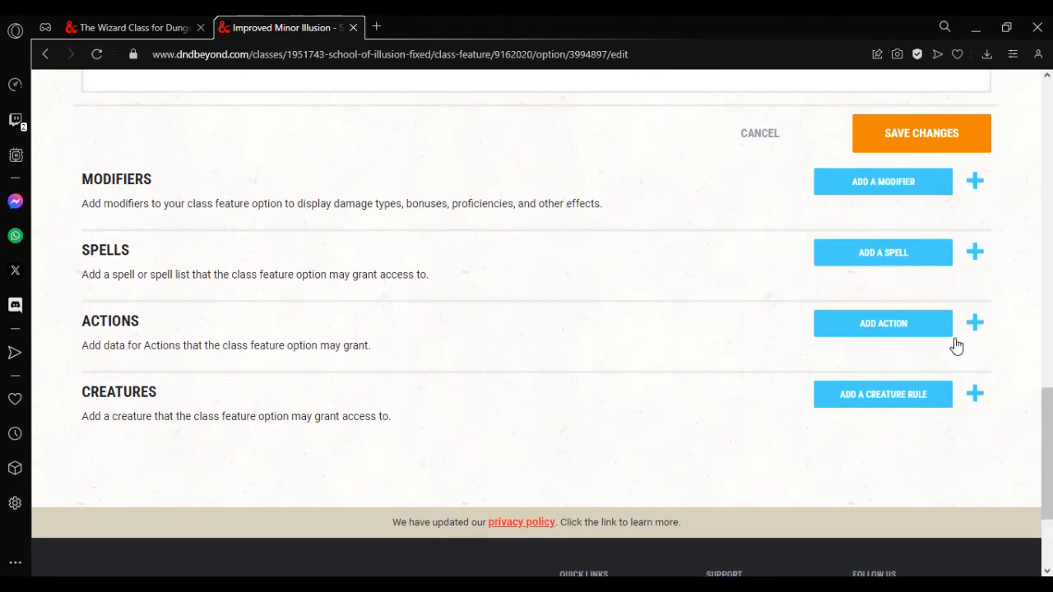
click(849, 255)
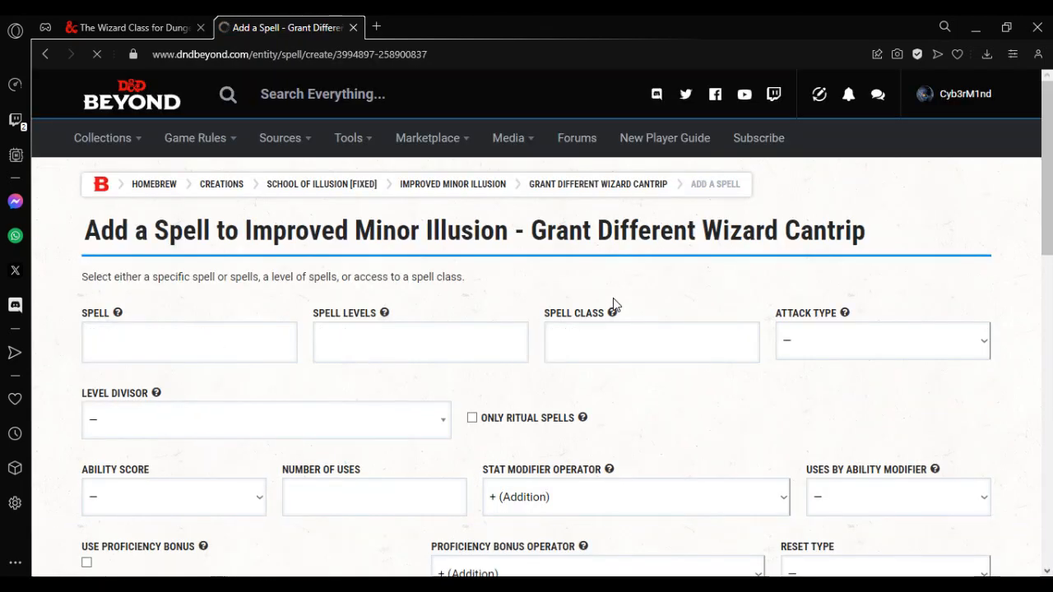
click(374, 351)
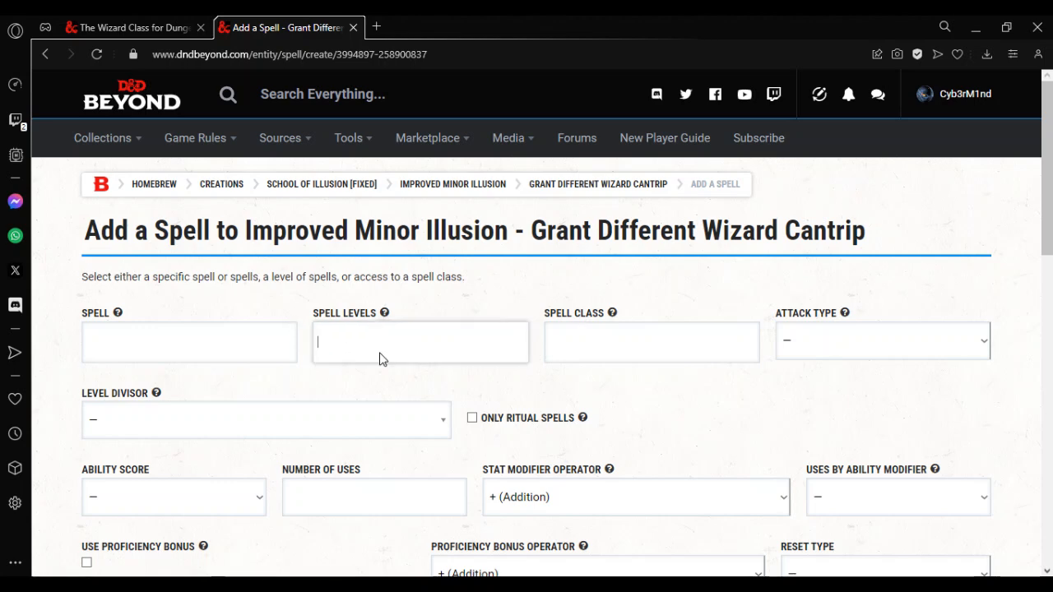
click(362, 378)
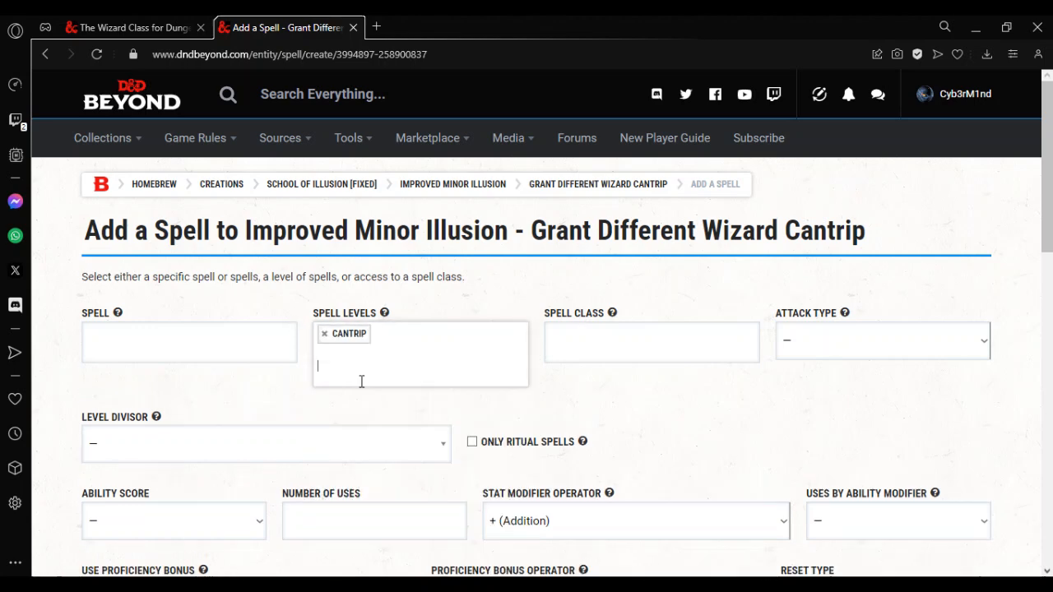
click(633, 354)
text(wi)
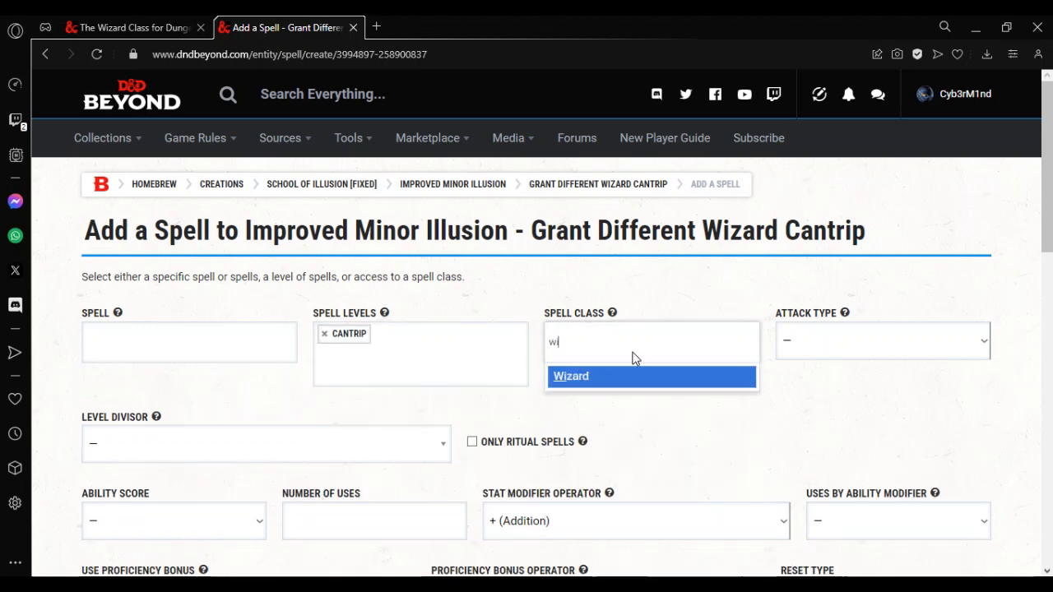
click(600, 377)
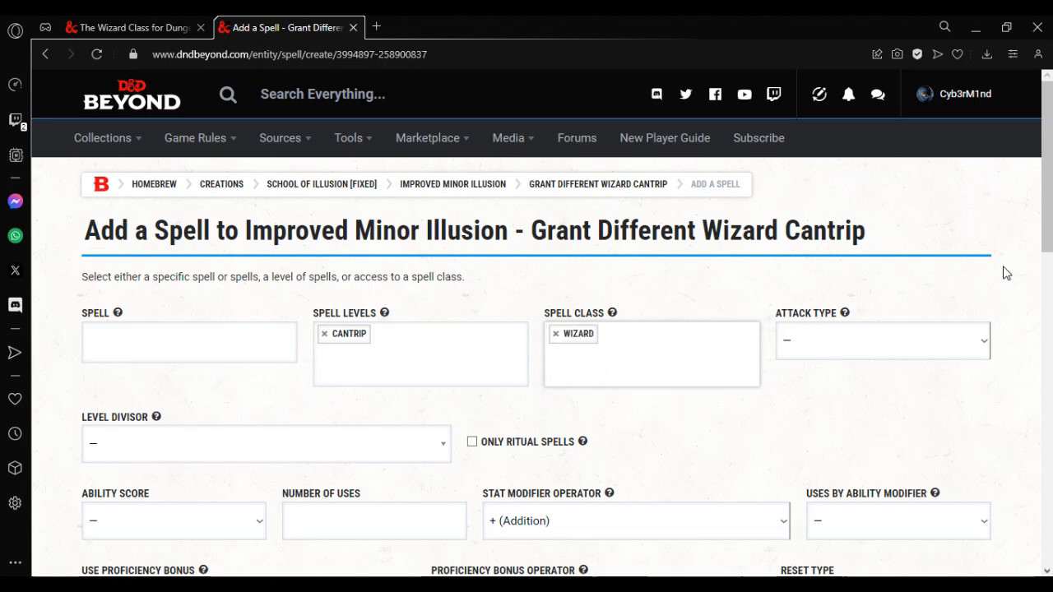
Set the ability score for the granted wizard cantrip to INT.
drag(1048, 215, 1042, 299)
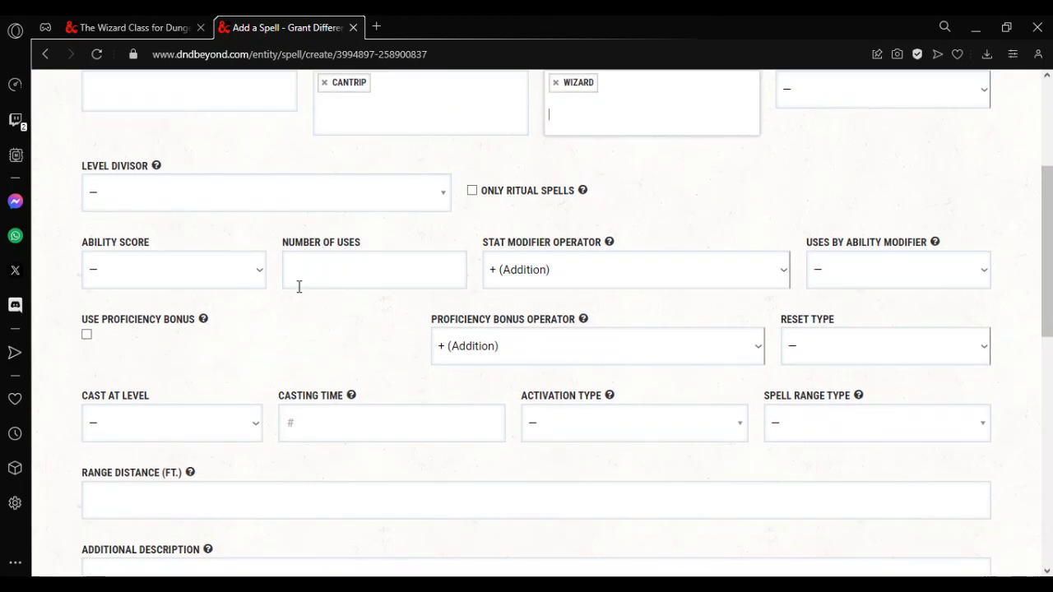
click(191, 277)
click(125, 357)
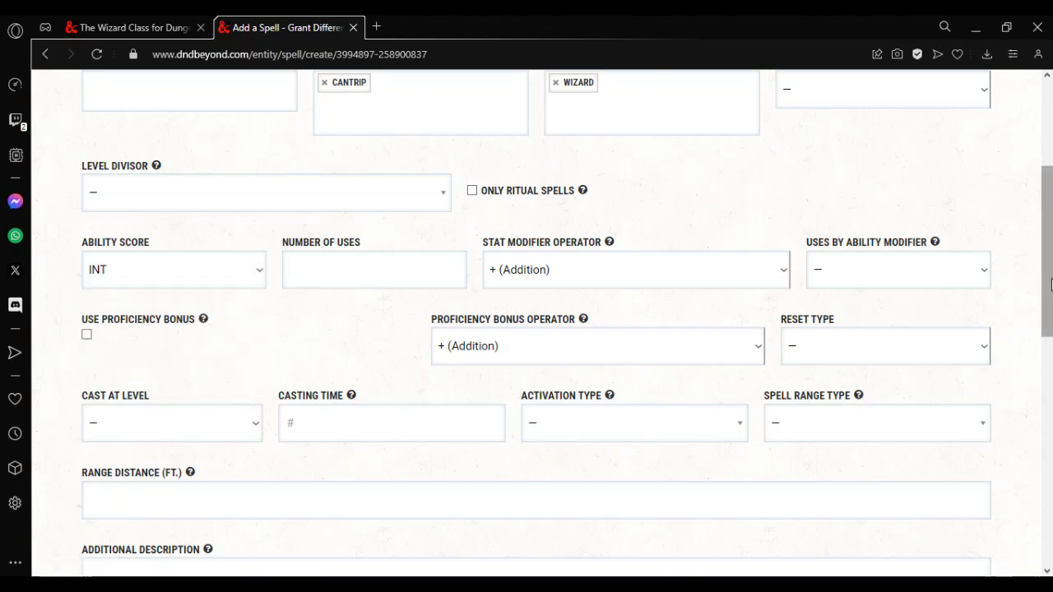
Make the granted cantrip available at character level 2, not always prepared and not counted as known, and save it.
scroll(1051, 323, down, 1)
scroll(1050, 324, down, 2)
click(830, 347)
text(2)
click(563, 346)
click(551, 398)
click(375, 341)
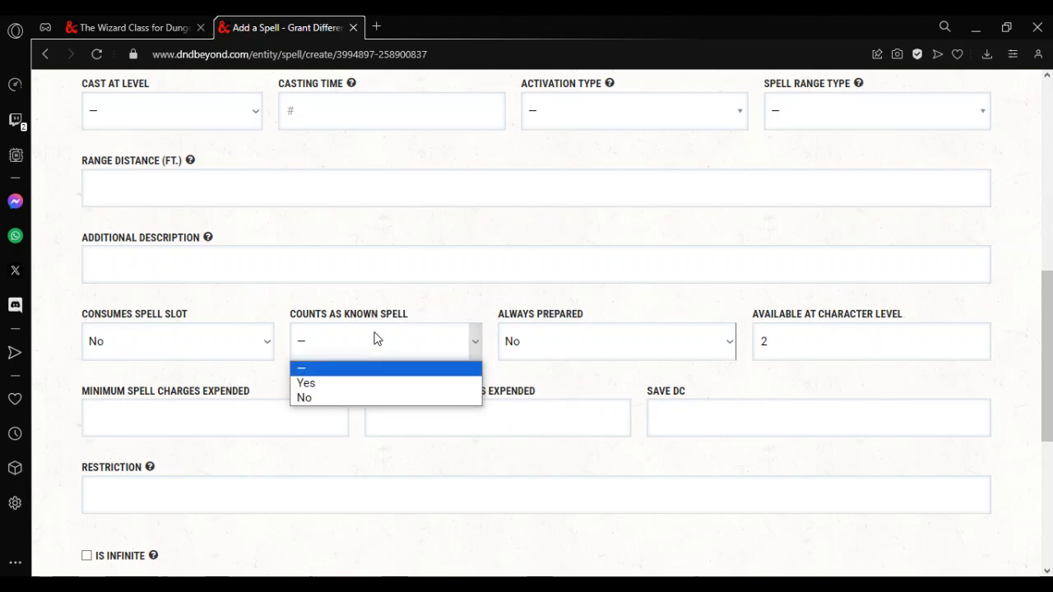
click(366, 398)
drag(1041, 340, 1042, 400)
click(913, 416)
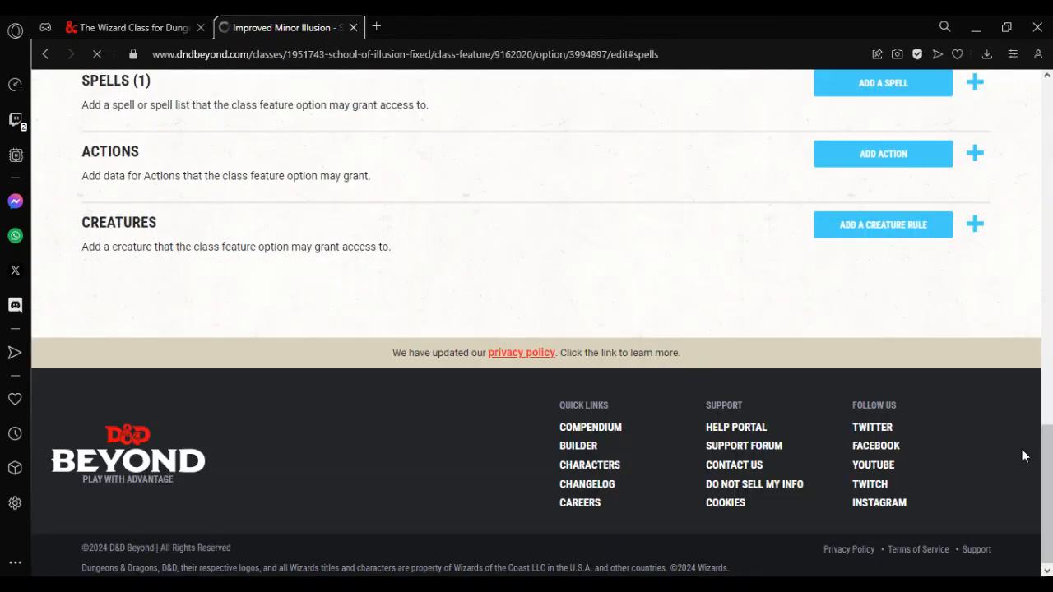
Save the Grant Different Wizard Cantrip option and return to the Improved Minor Illusion feature.
drag(1046, 482, 1050, 383)
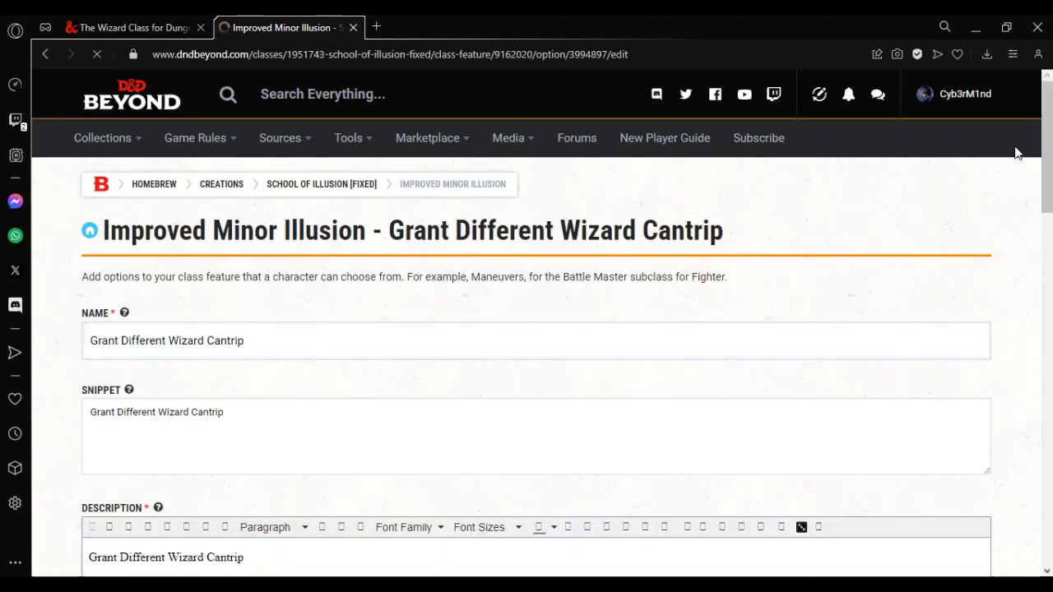
drag(1046, 109, 1040, 356)
click(769, 348)
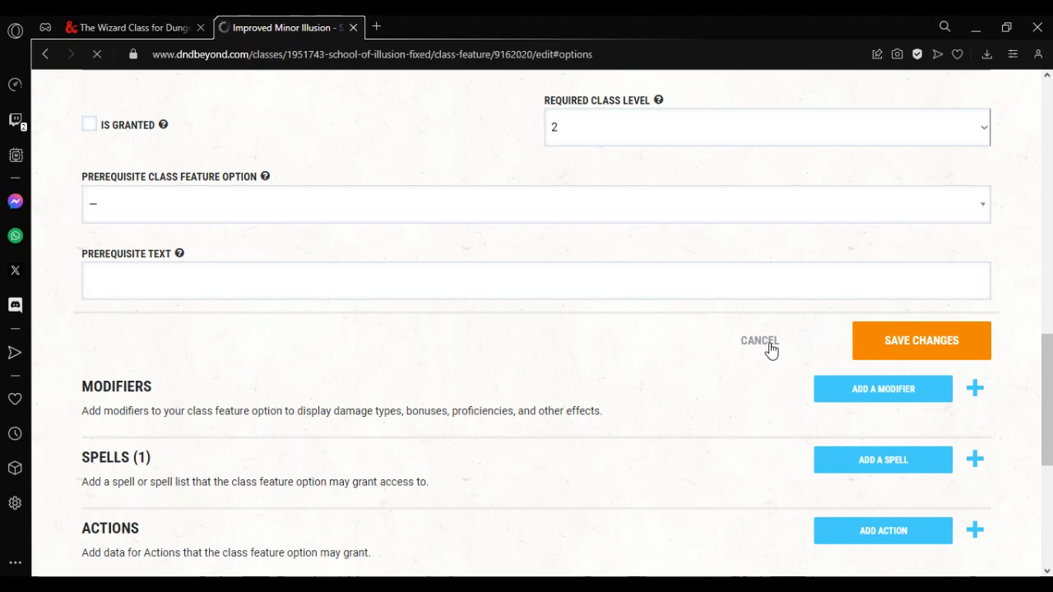
Save the Improved Minor Illusion feature, return to the School of Illusion [FIXED] subclass and save it as well.
scroll(1017, 203, down, 5)
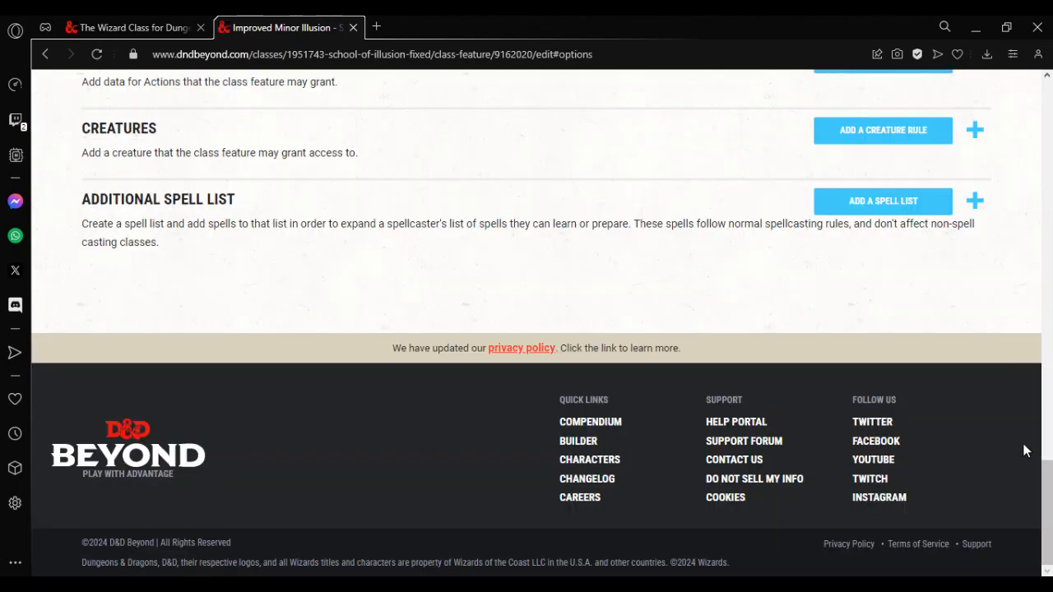
scroll(1024, 456, up, 8)
click(936, 343)
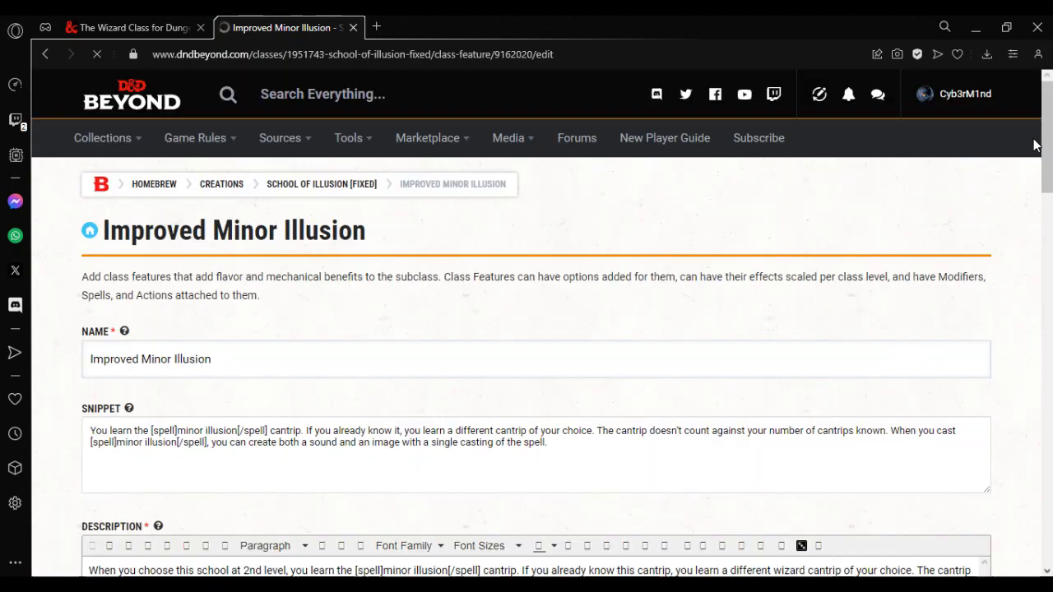
drag(1047, 111, 1015, 333)
click(759, 357)
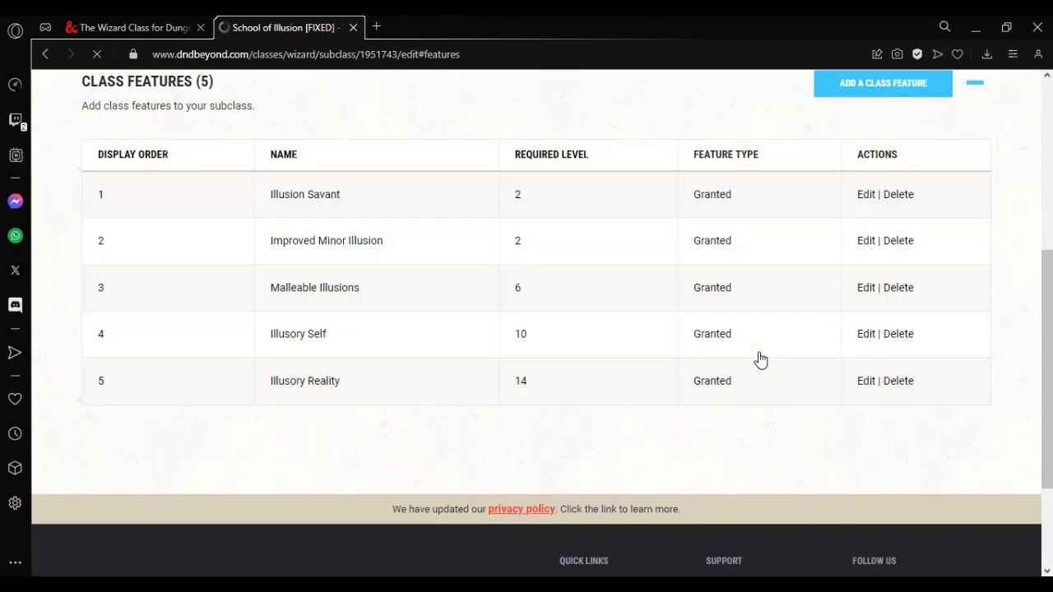
drag(1048, 391, 1015, 250)
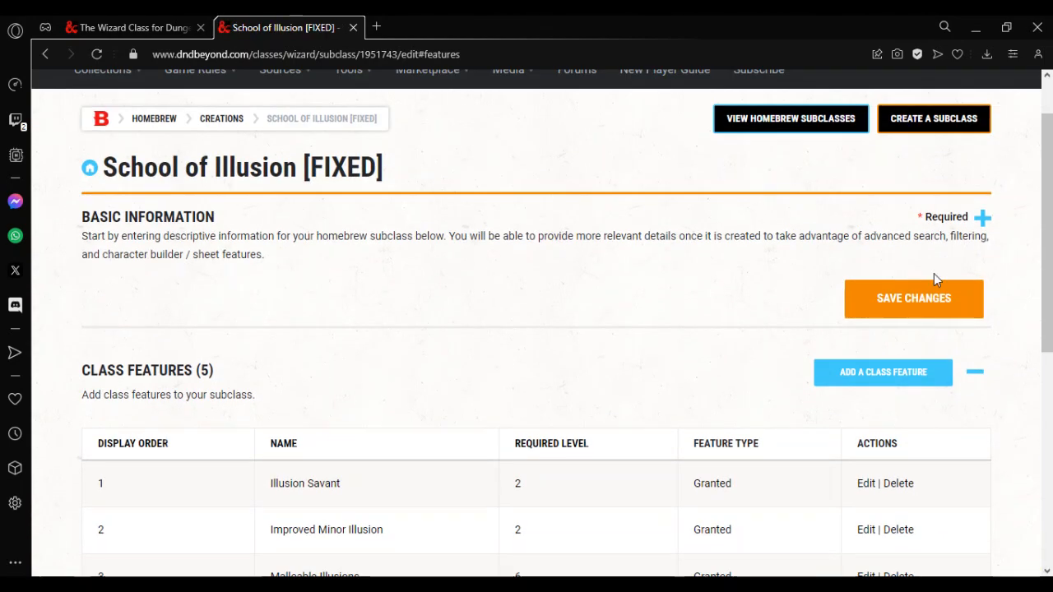
click(887, 304)
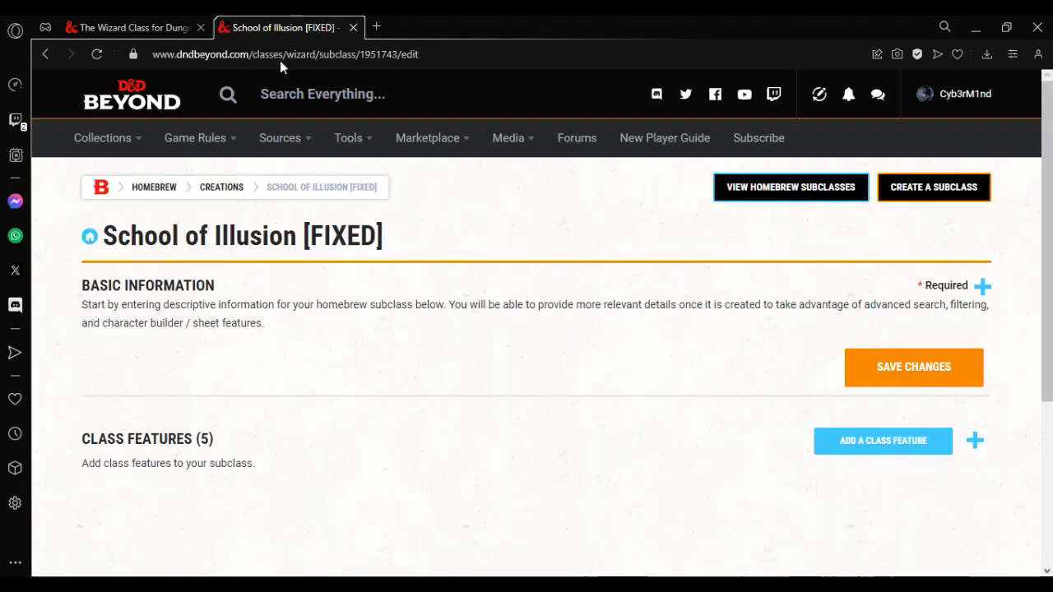
Start a new standard character in the Character Builder and check the Homebrew Content setting in its preferences.
click(115, 23)
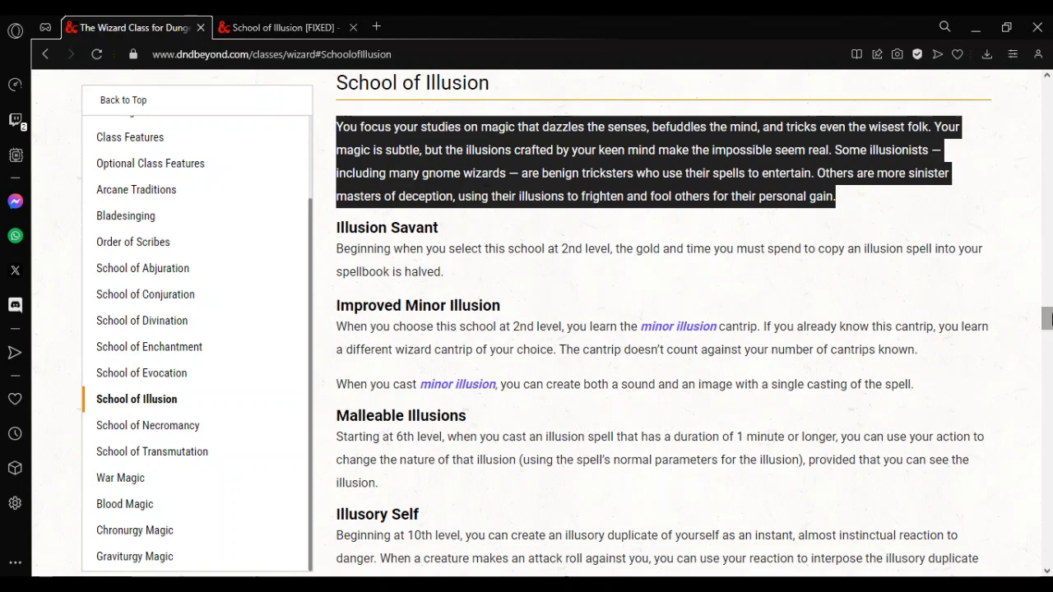
drag(1049, 318, 1049, 89)
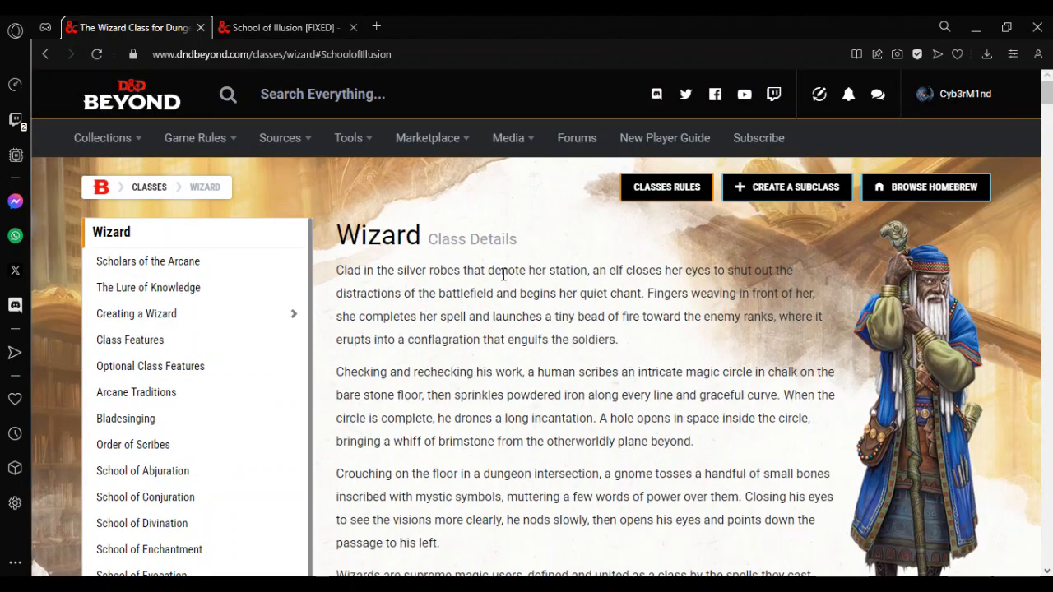
mouse_move(365, 156)
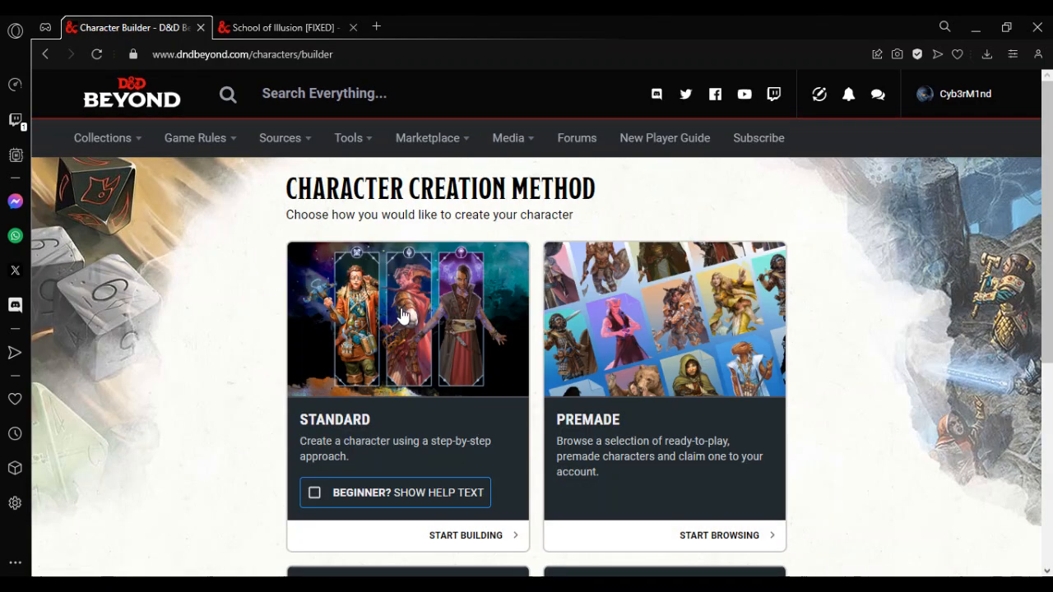
click(403, 315)
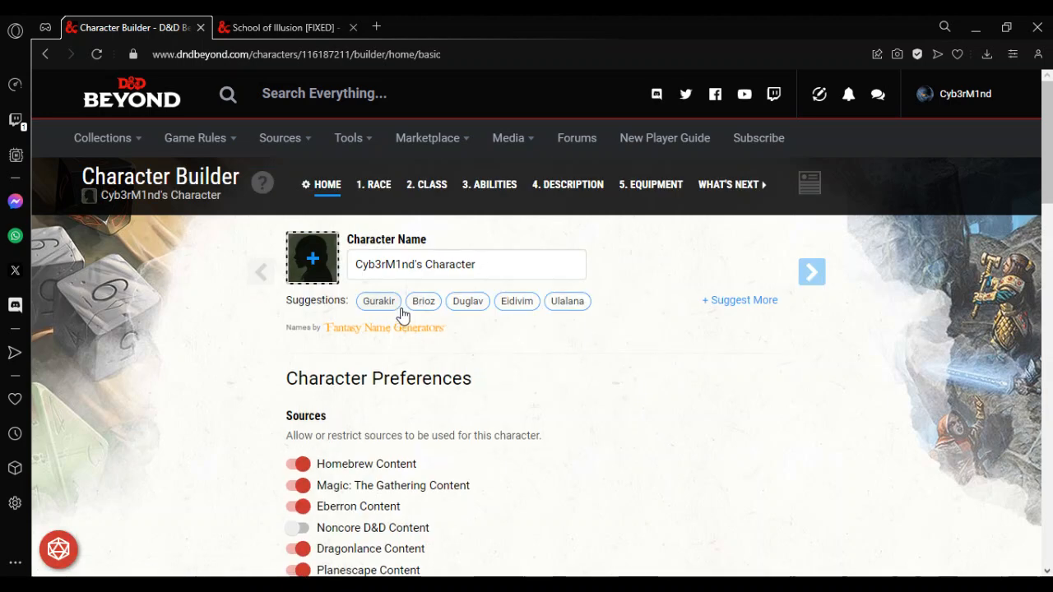
click(381, 189)
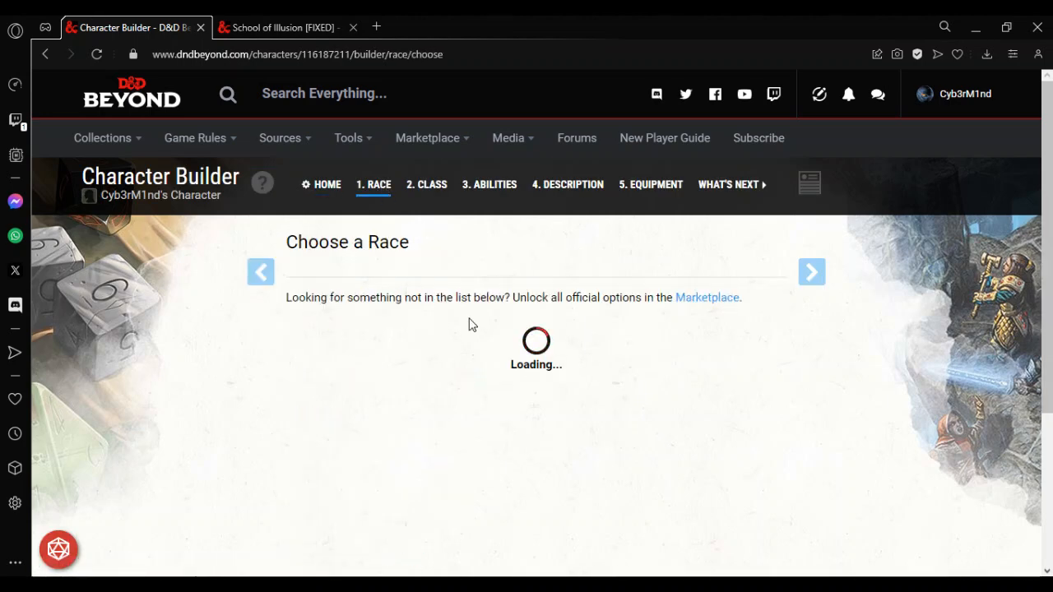
click(324, 185)
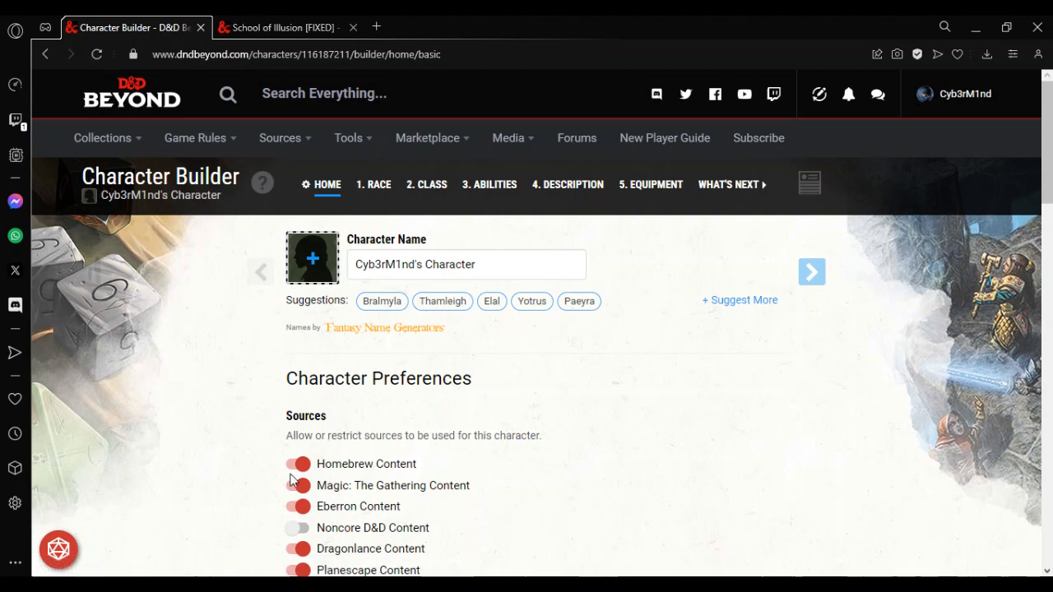
Search the races for "forest" and choose Forest Gnome as the character's race.
click(376, 189)
click(393, 386)
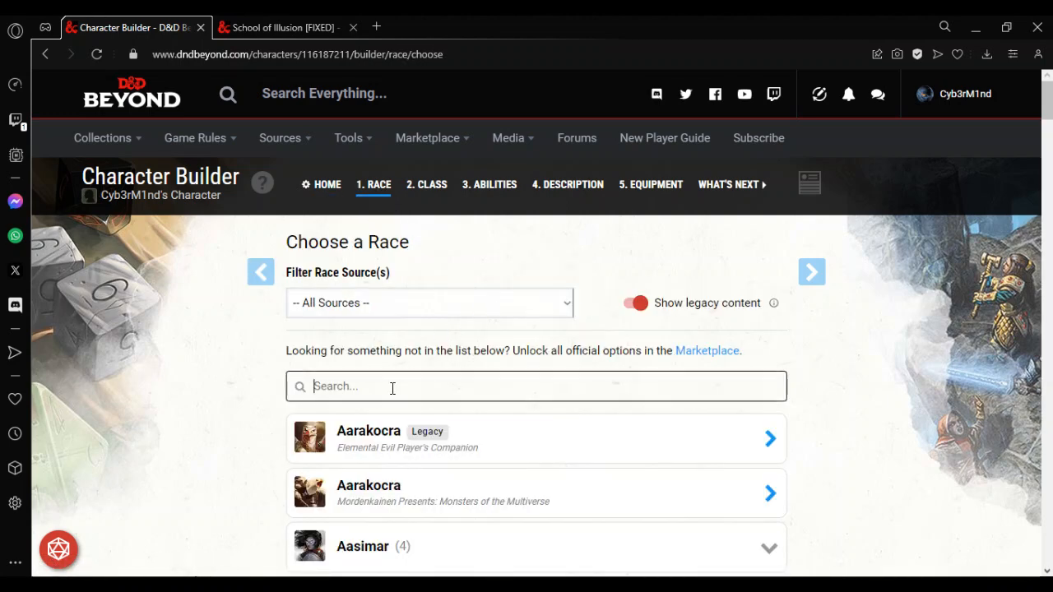
text(forest)
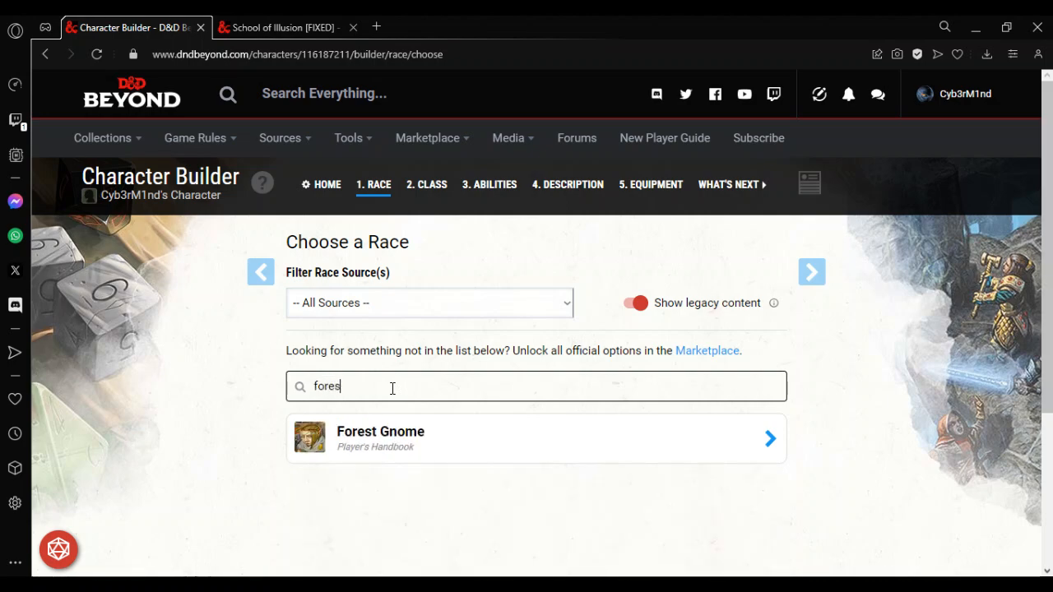
click(444, 442)
click(610, 478)
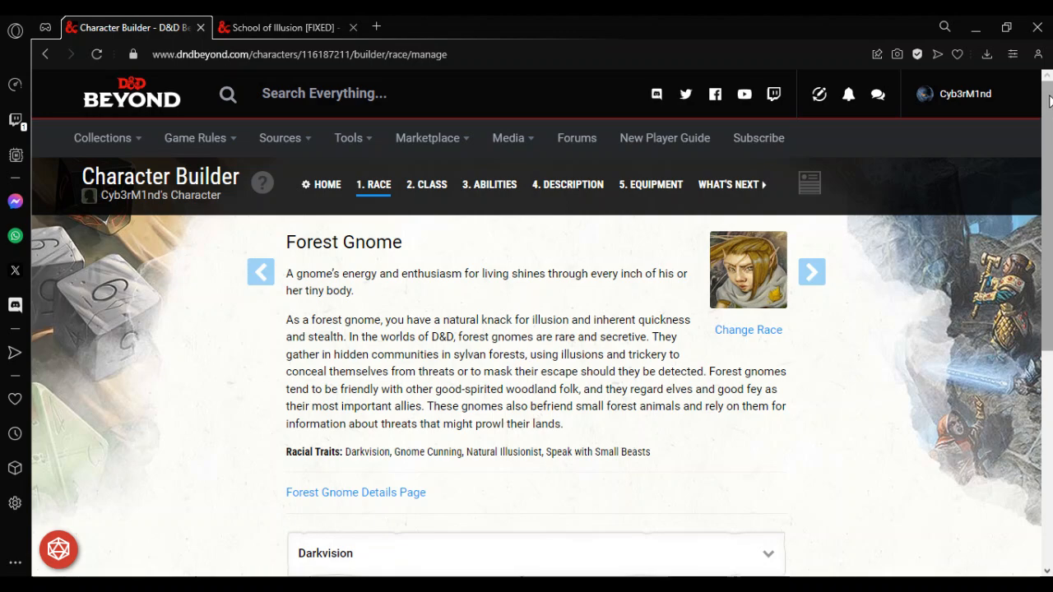
scroll(1051, 98, down, 1)
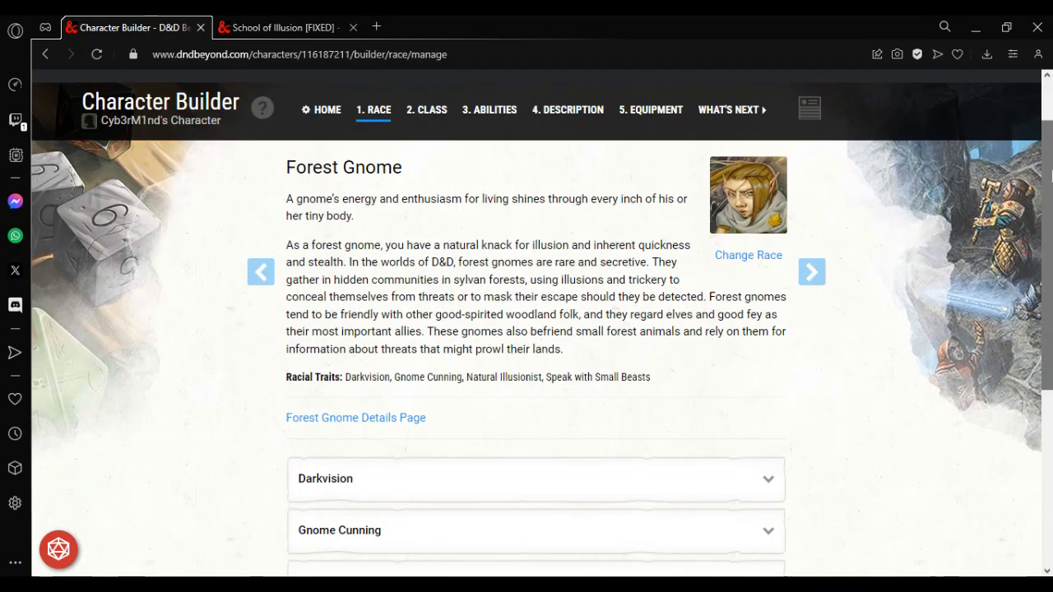